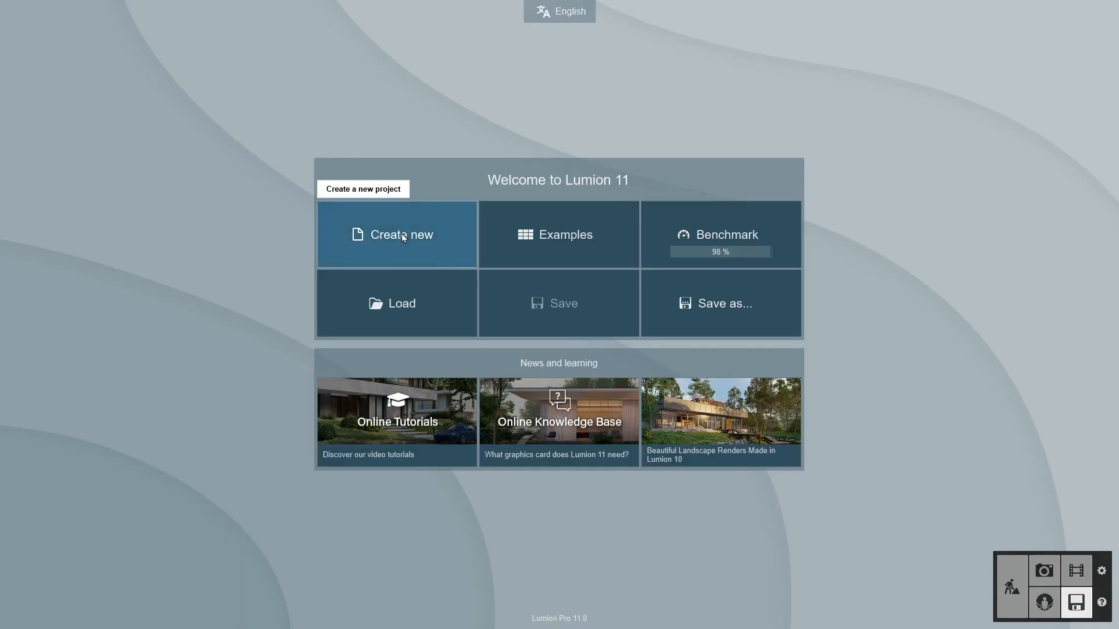
- Start a new project and place the imported house model into the scene
{"action": "left_click", "coordinate": [401, 233]}
{"action": "left_click", "coordinate": [408, 226]}
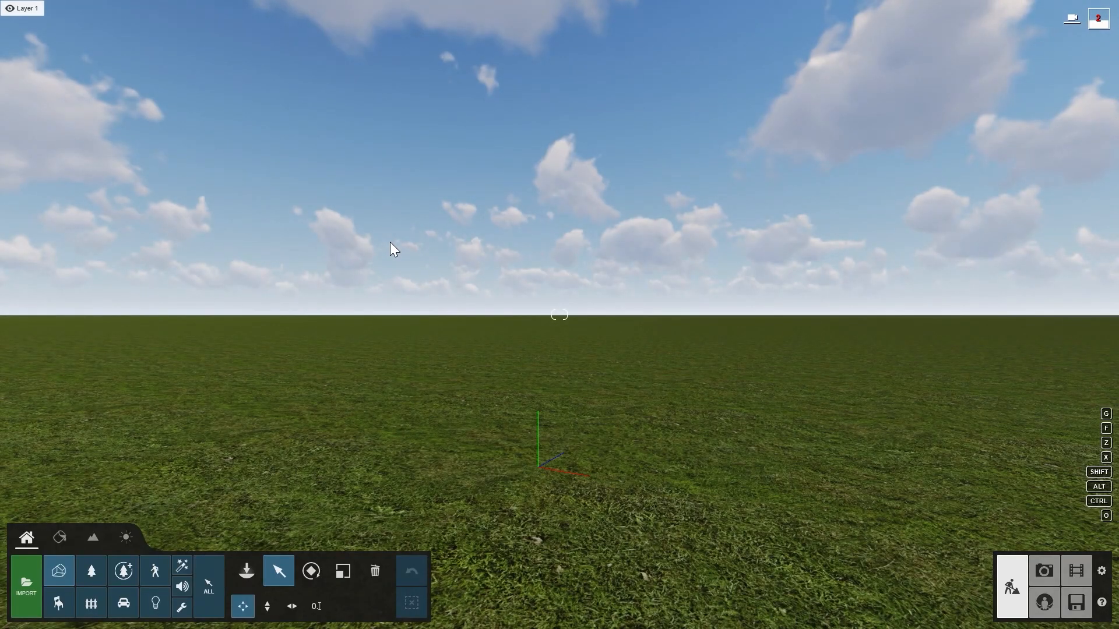
{"action": "left_click", "coordinate": [248, 571]}
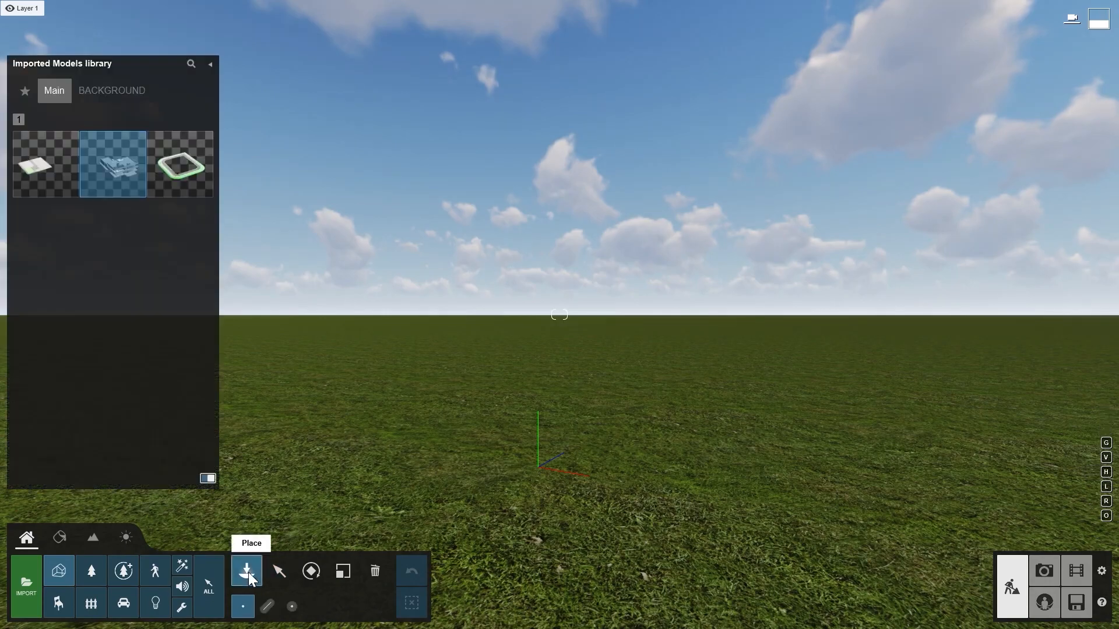
{"action": "left_click", "coordinate": [113, 190]}
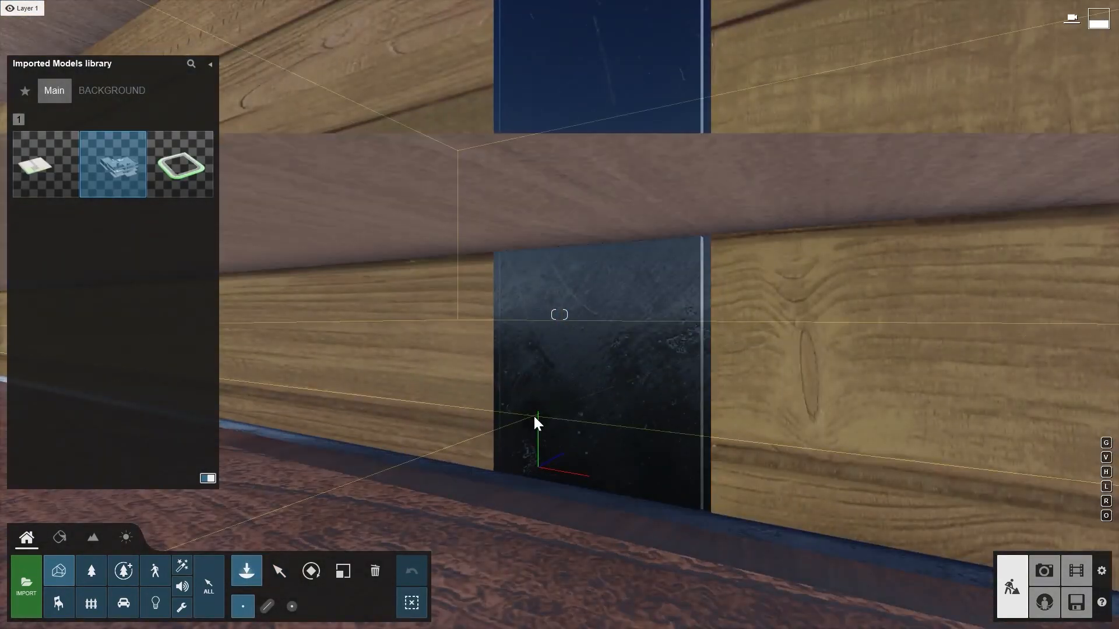
{"action": "left_click", "coordinate": [286, 565]}
{"action": "right_click_drag", "start_coordinate": [337, 457], "coordinate": [337, 464]}
{"action": "key", "text": "s"}
{"action": "key", "text": "s"}
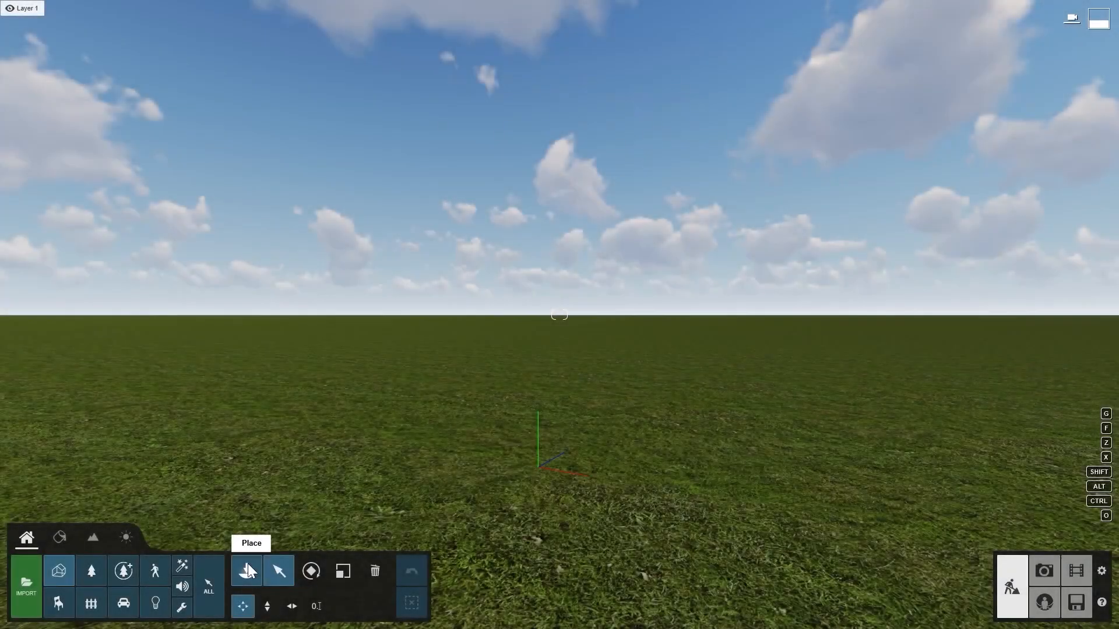
{"action": "left_click", "coordinate": [247, 569]}
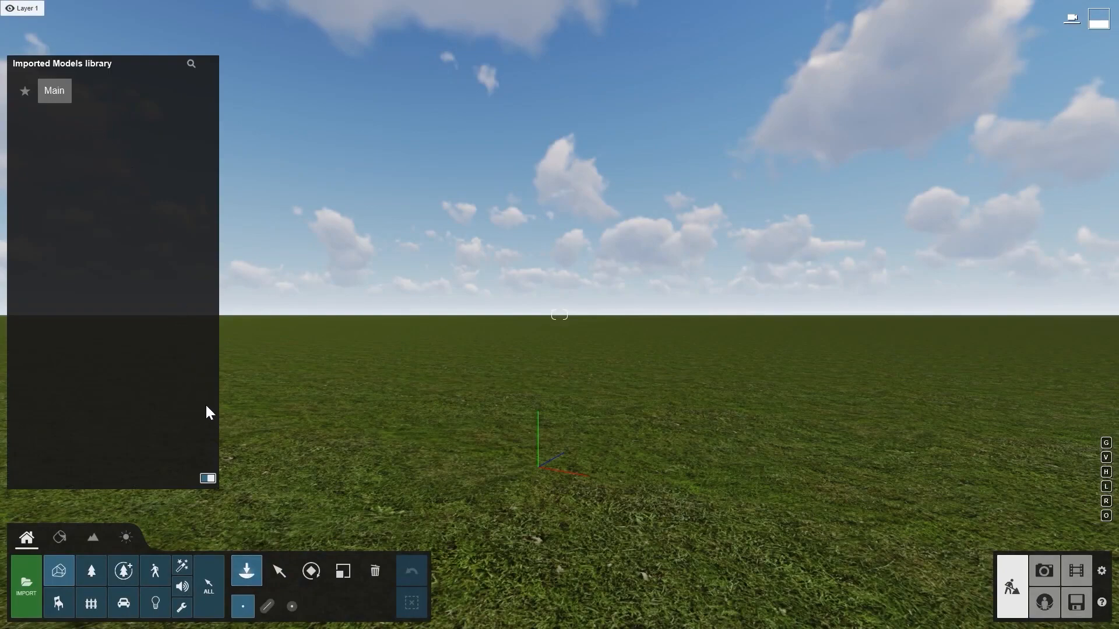
- Load the Residential home example project
{"action": "left_click", "coordinate": [1076, 602]}
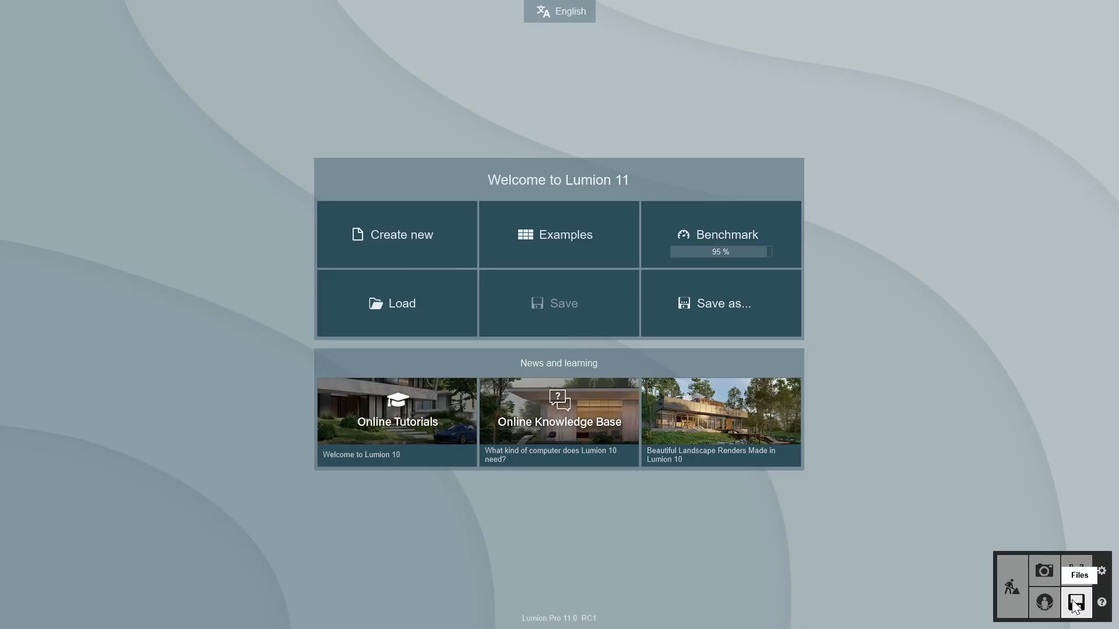
{"action": "left_click", "coordinate": [530, 224]}
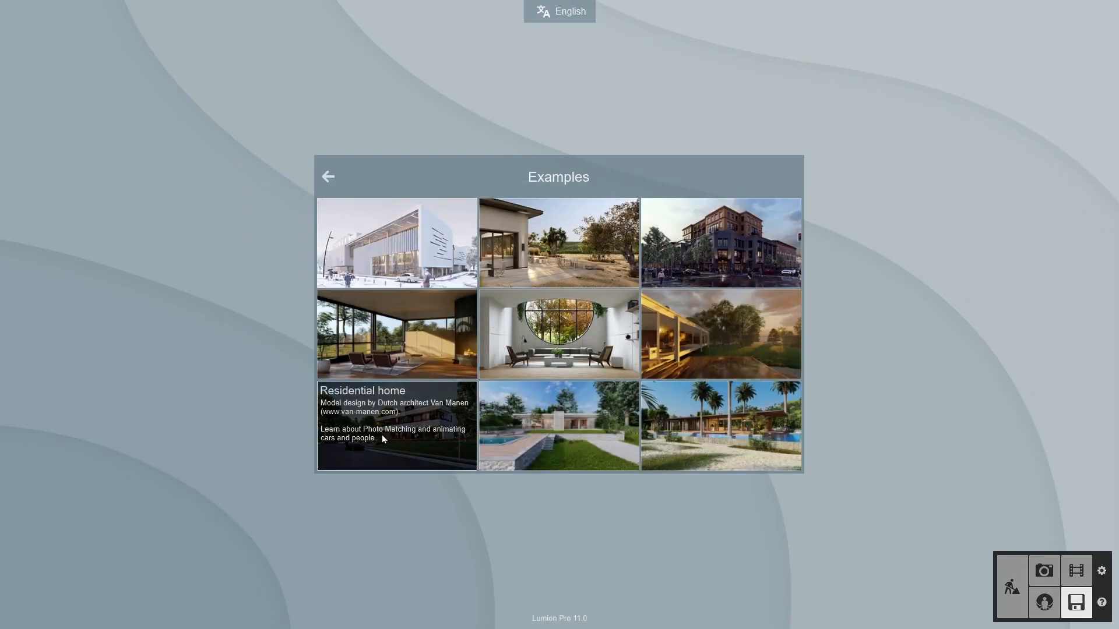
{"action": "left_click", "coordinate": [416, 429]}
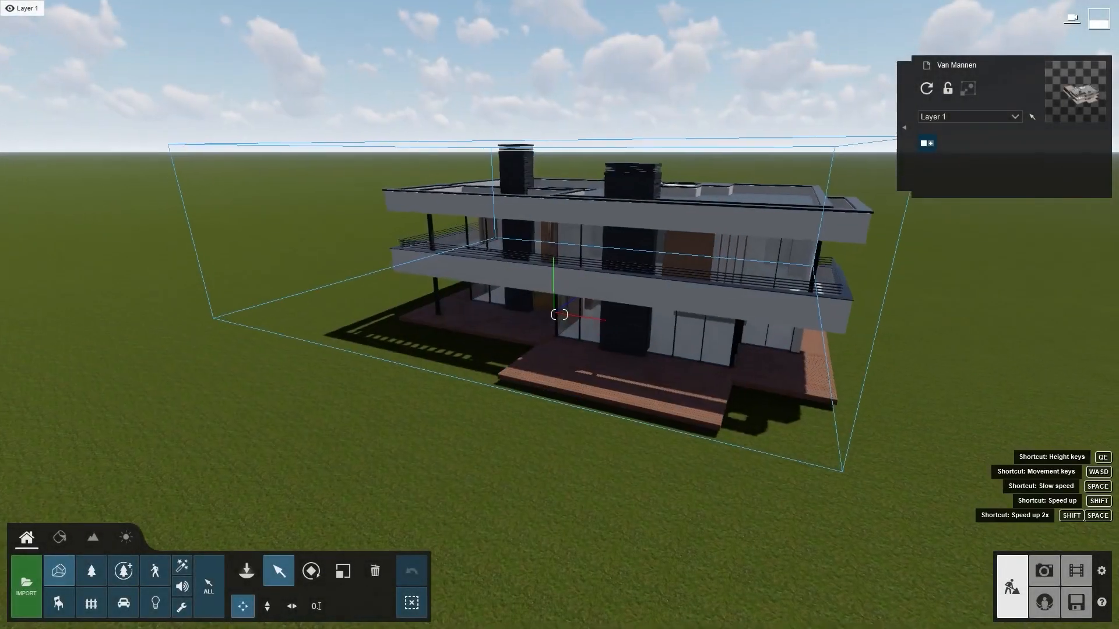
{"action": "right_click_drag", "start_coordinate": [340, 467], "coordinate": [438, 466]}
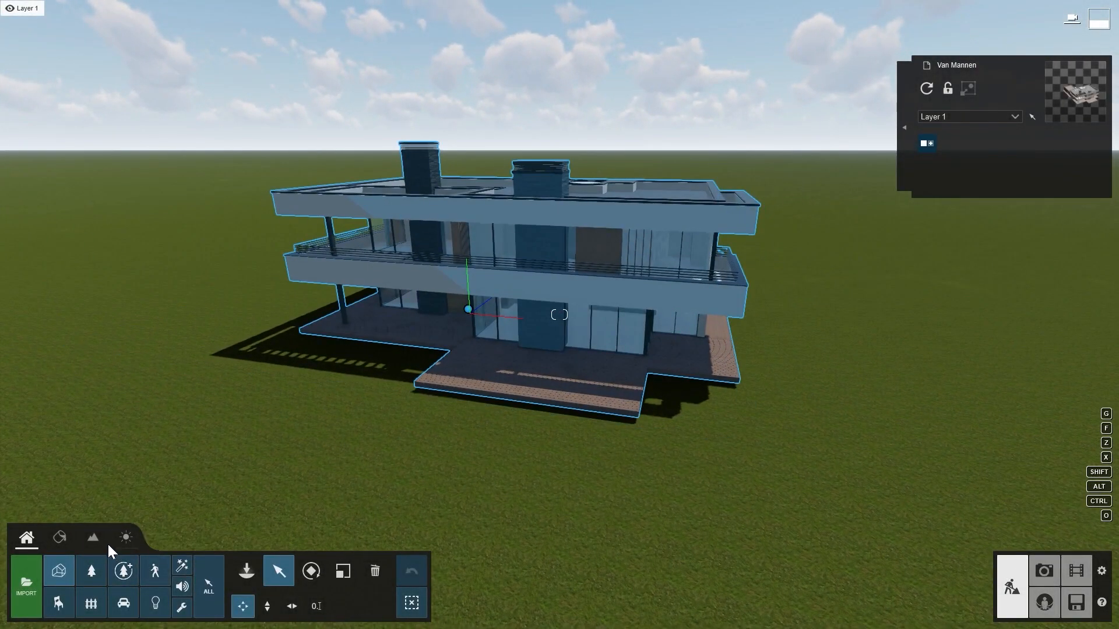
- Turn on OpenStreetMap in the landscape settings and dismiss the beta notice
{"action": "left_click", "coordinate": [94, 538]}
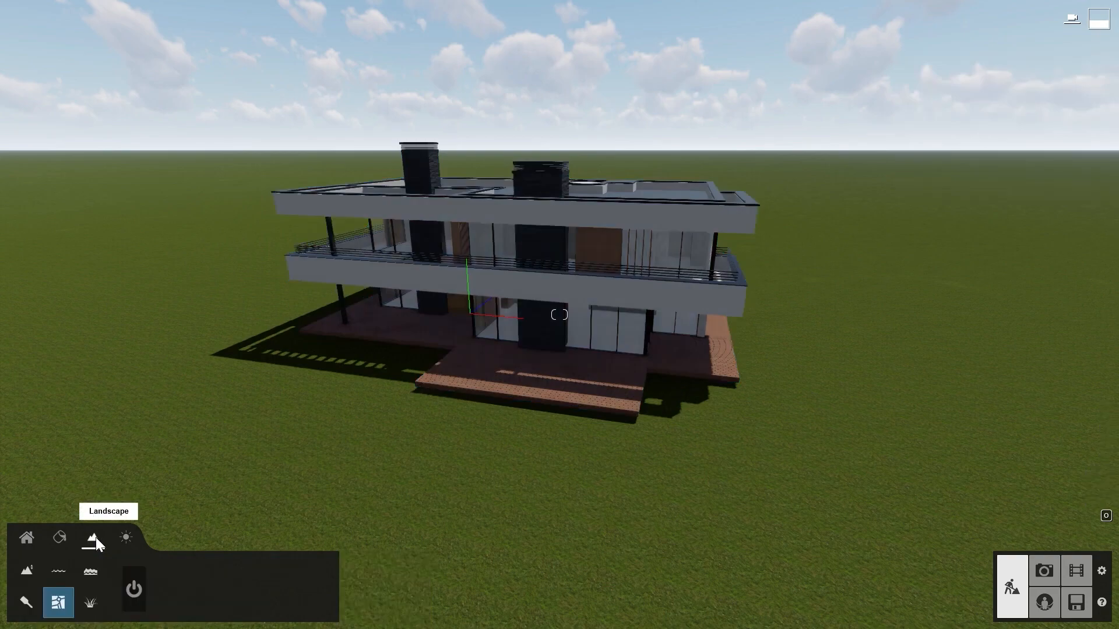
{"action": "left_click", "coordinate": [135, 584]}
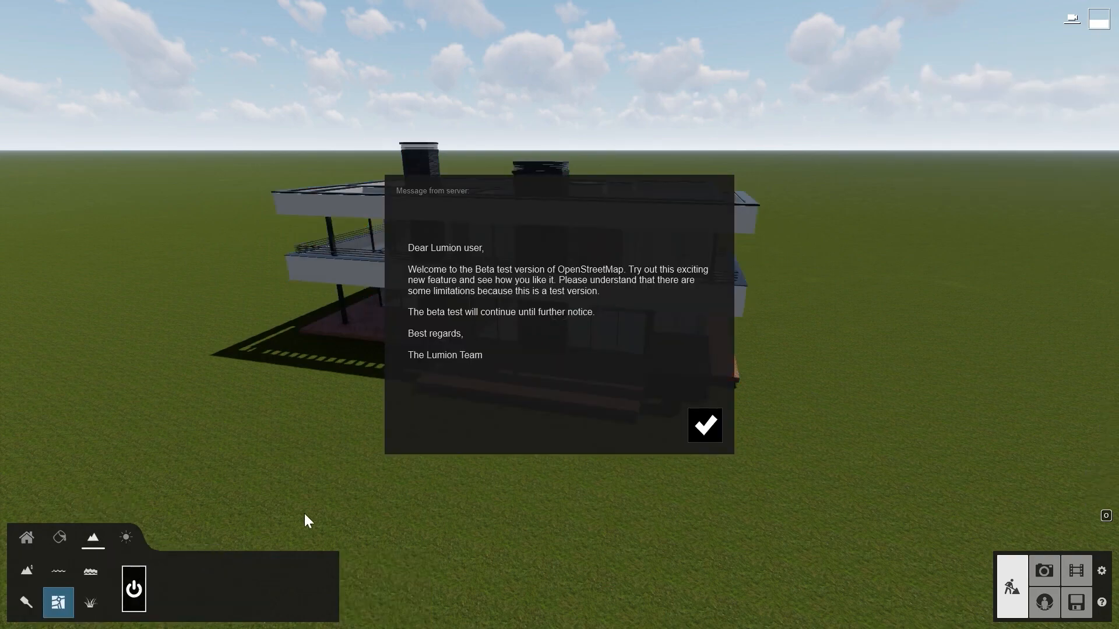
{"action": "left_click", "coordinate": [704, 426]}
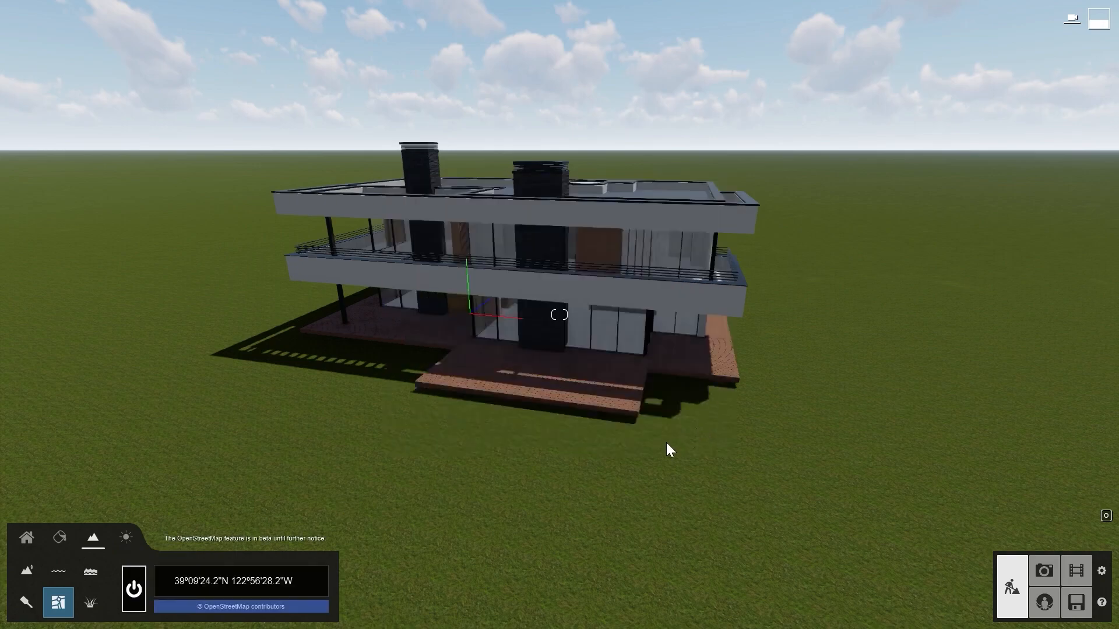
- Pick the site's GPS location by searching the map for its street address in Wassenaar
{"action": "left_click", "coordinate": [293, 577]}
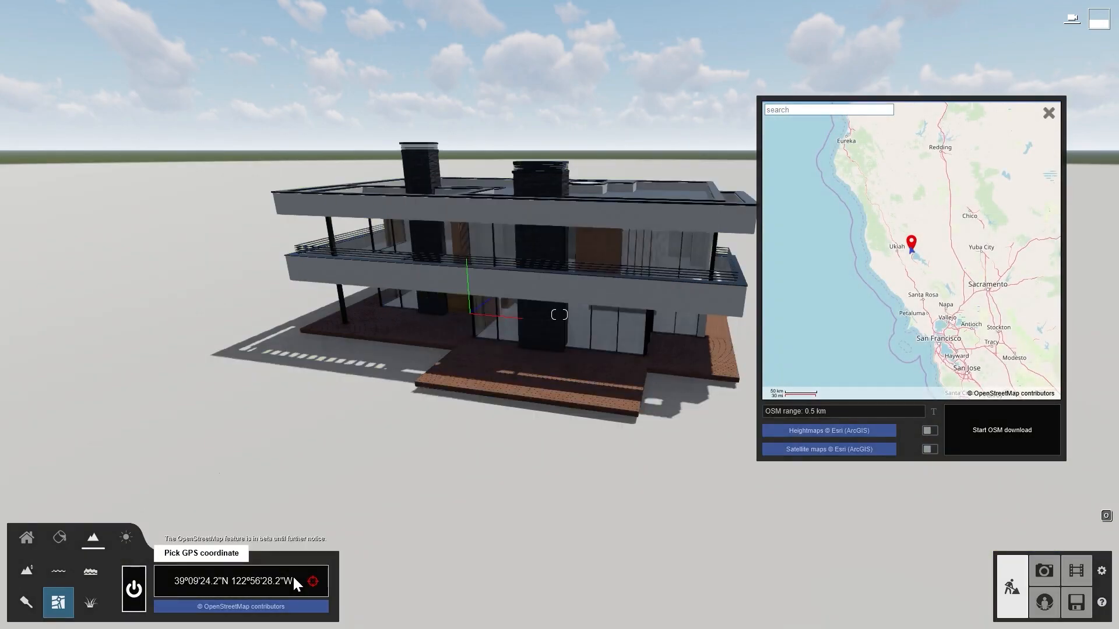
{"action": "left_click", "coordinate": [827, 109]}
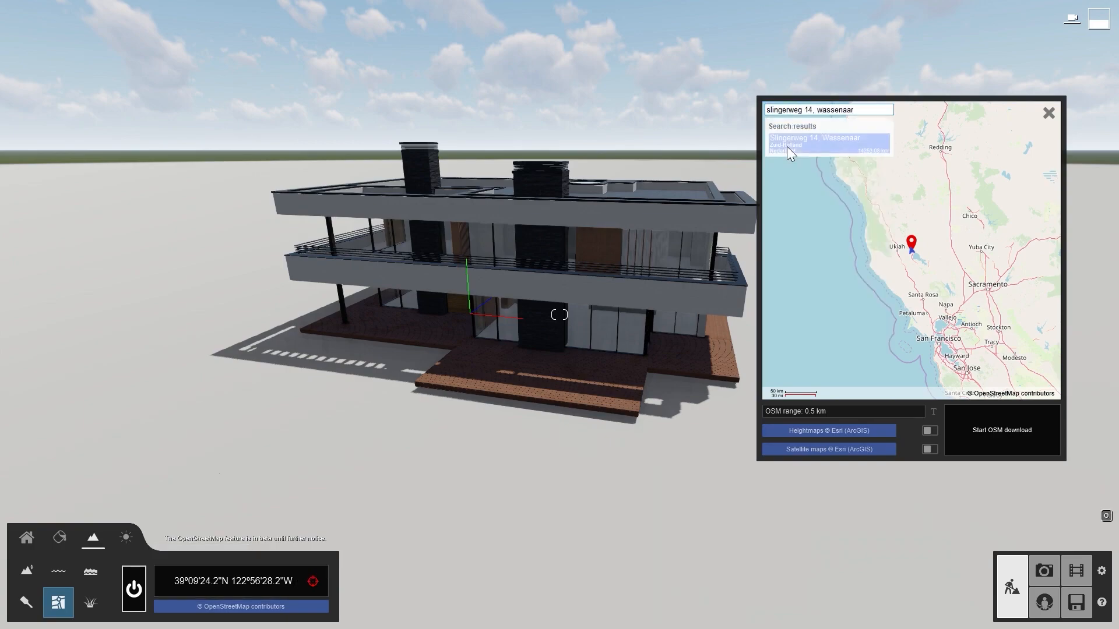
{"action": "left_click", "coordinate": [787, 146]}
- Enable heightmaps and satellite maps, then start the OSM download
{"action": "left_click", "coordinate": [929, 431]}
{"action": "left_click", "coordinate": [929, 449]}
{"action": "left_click", "coordinate": [985, 430]}
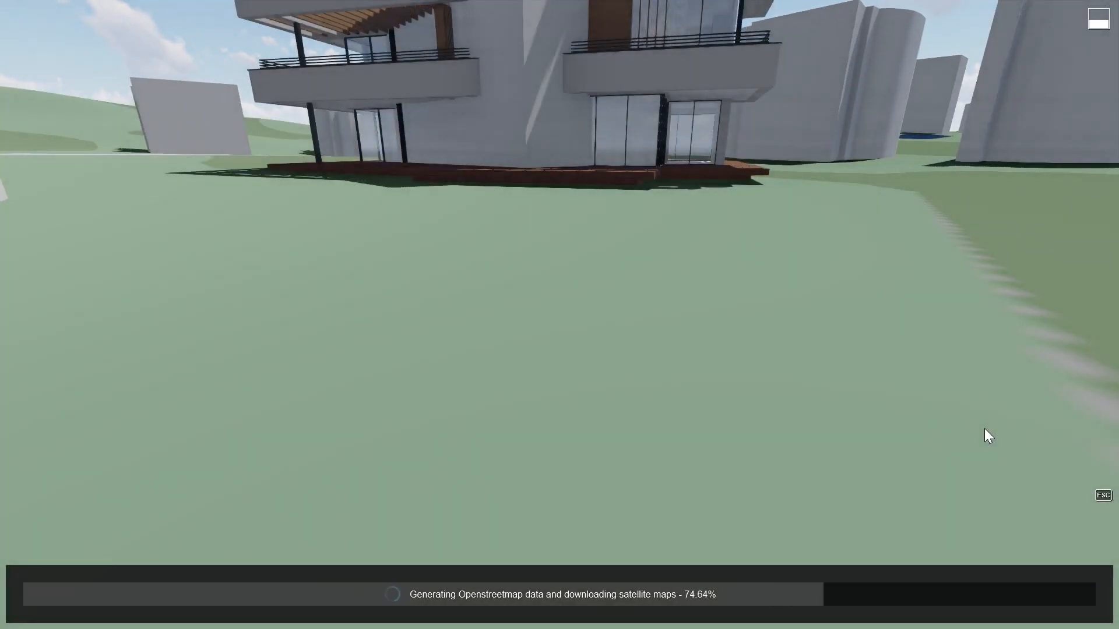
- Turn off the Water, Earth, Landuse and Roads layers of the OpenStreetMap data
{"action": "key", "text": "s"}
{"action": "key", "text": "q"}
{"action": "right_click_drag", "start_coordinate": [502, 312], "coordinate": [466, 403]}
{"action": "key", "text": "s"}
{"action": "left_click", "coordinate": [449, 568]}
{"action": "left_click", "coordinate": [451, 584]}
{"action": "left_click", "coordinate": [501, 568]}
{"action": "left_click", "coordinate": [502, 585]}
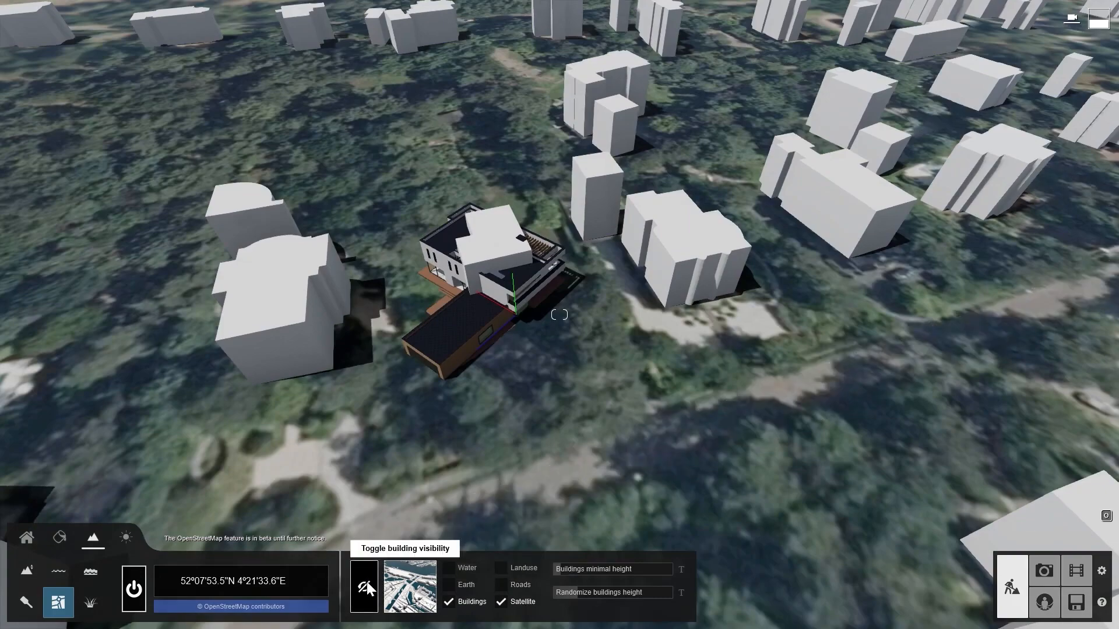
- Hide the OpenStreetMap building that overlaps the house model
{"action": "left_click", "coordinate": [366, 583]}
{"action": "left_click", "coordinate": [499, 258]}
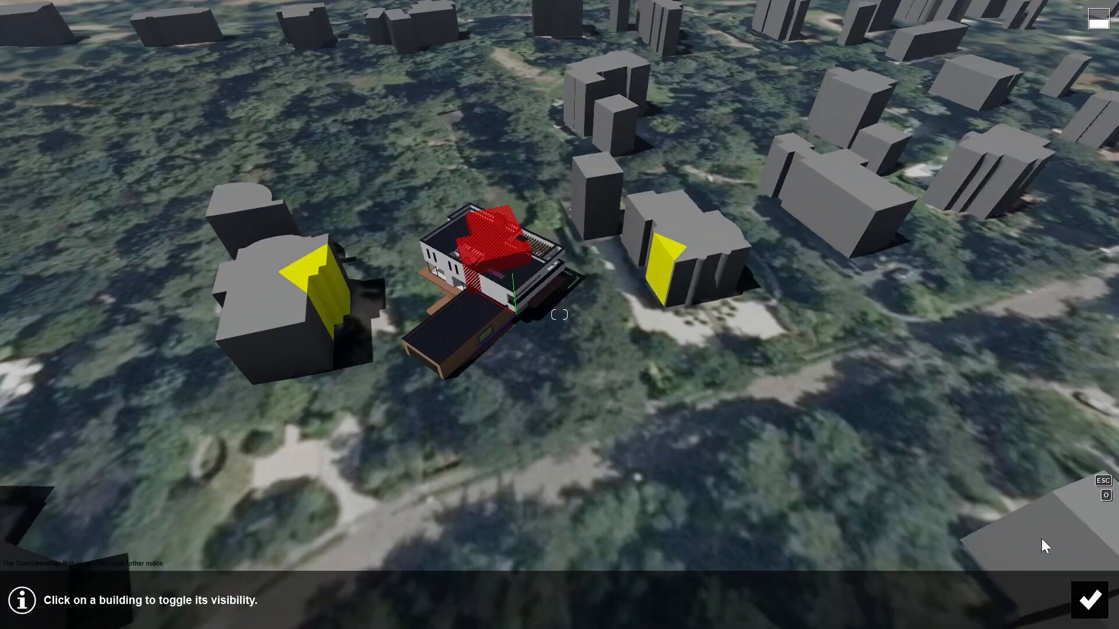
{"action": "left_click", "coordinate": [1087, 599]}
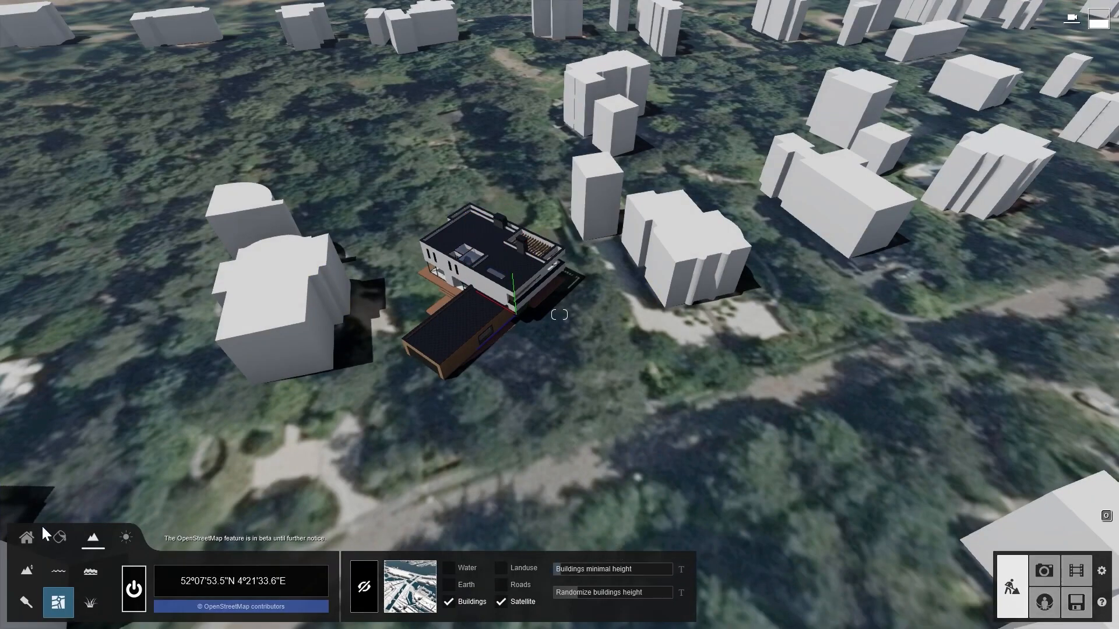
- Rotate the house model to align it with the surrounding site
{"action": "left_click", "coordinate": [28, 538]}
{"action": "left_click", "coordinate": [312, 571]}
{"action": "left_click", "coordinate": [514, 291]}
{"action": "left_click_drag", "start_coordinate": [514, 288], "coordinate": [522, 313]}
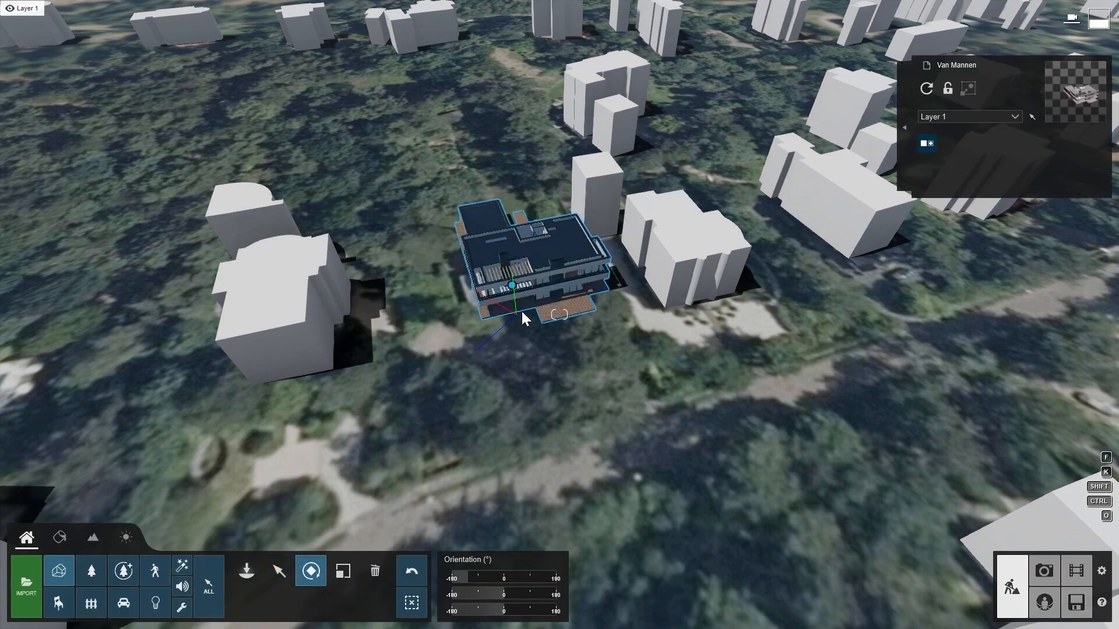
{"action": "left_click", "coordinate": [282, 564]}
- In Photo mode, store the current camera in the first slot and add a Photo Matching effect
{"action": "left_click", "coordinate": [1036, 571]}
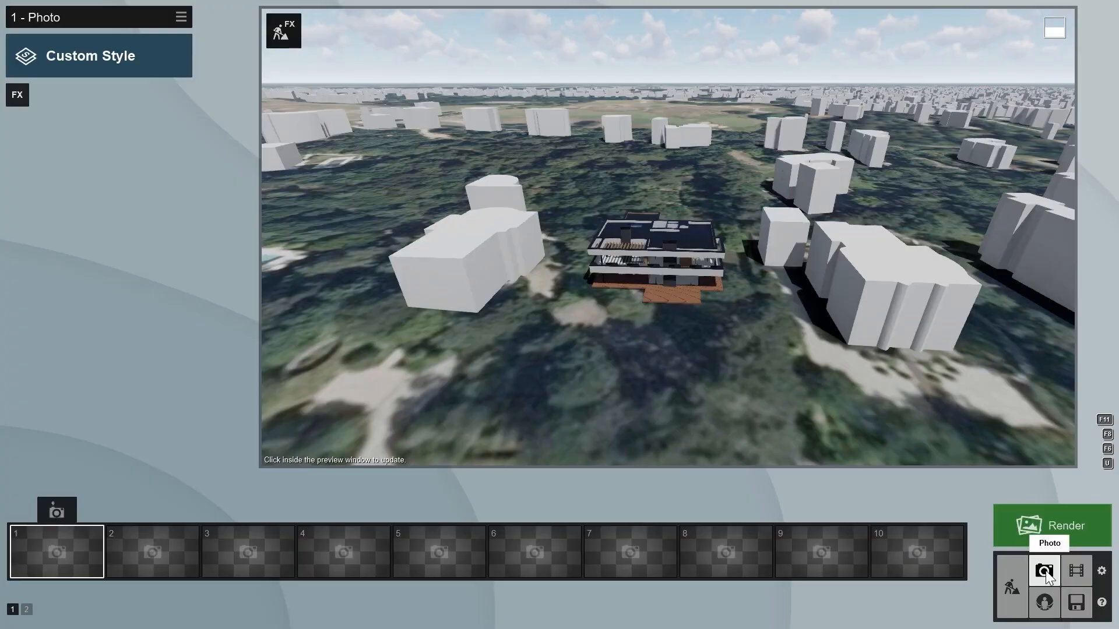
{"action": "left_click", "coordinate": [55, 512]}
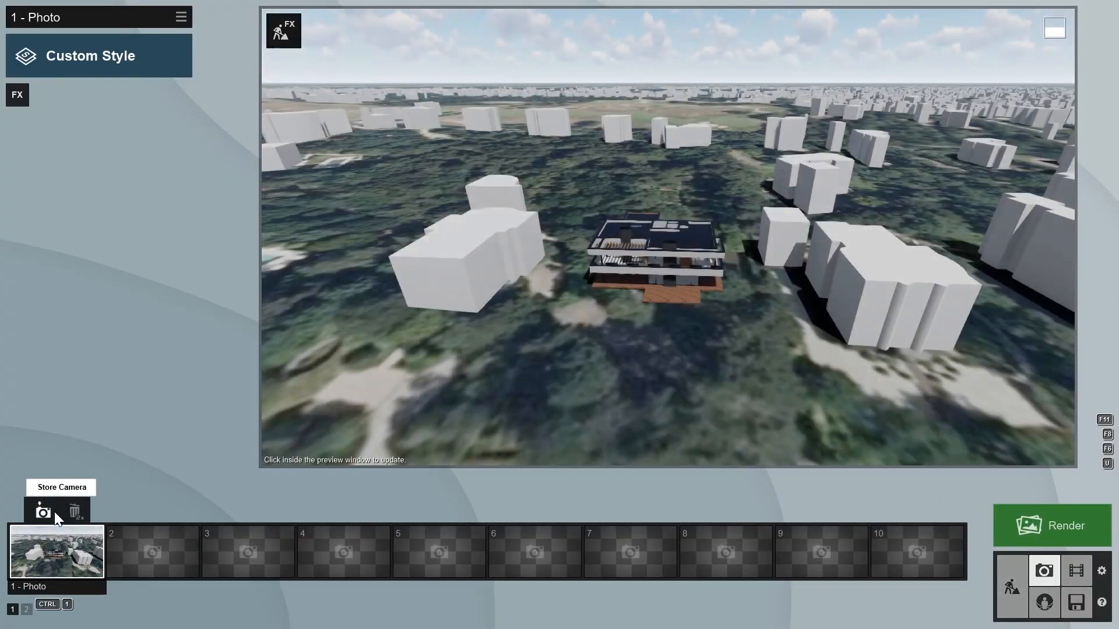
{"action": "left_click", "coordinate": [17, 95]}
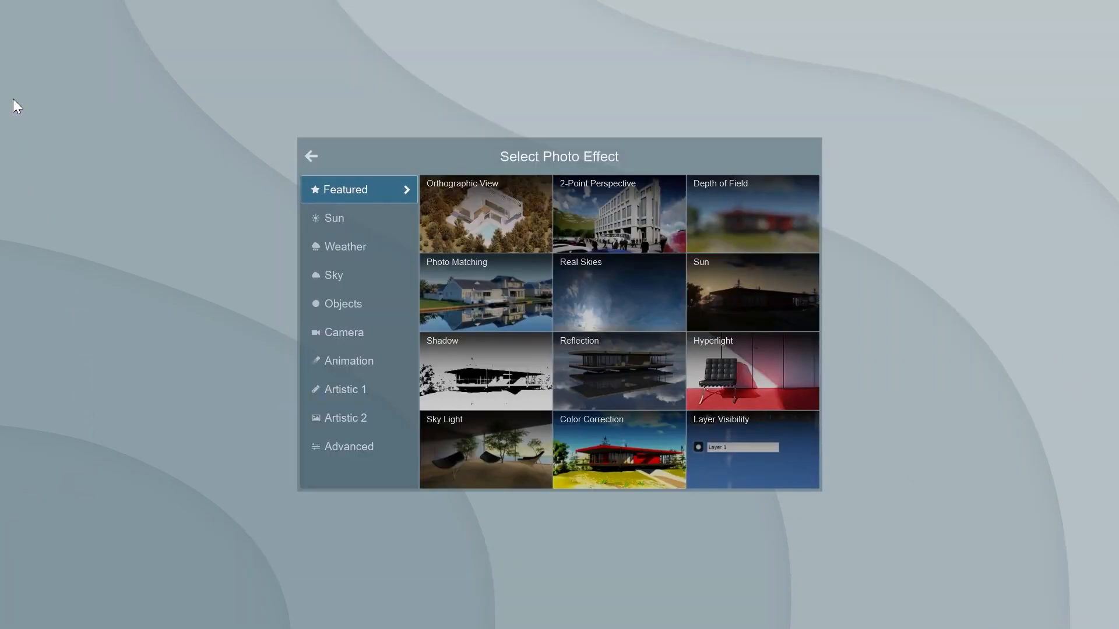
{"action": "left_click", "coordinate": [463, 292]}
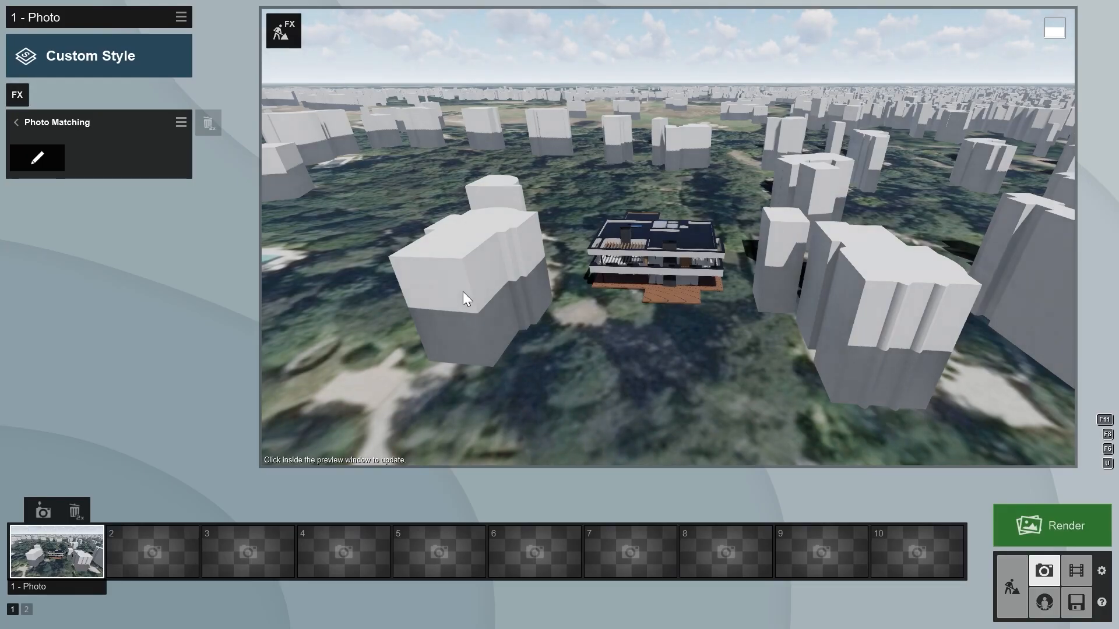
- Open the Photo Matching editor and load the aerial example photo of the site
{"action": "left_click", "coordinate": [45, 166]}
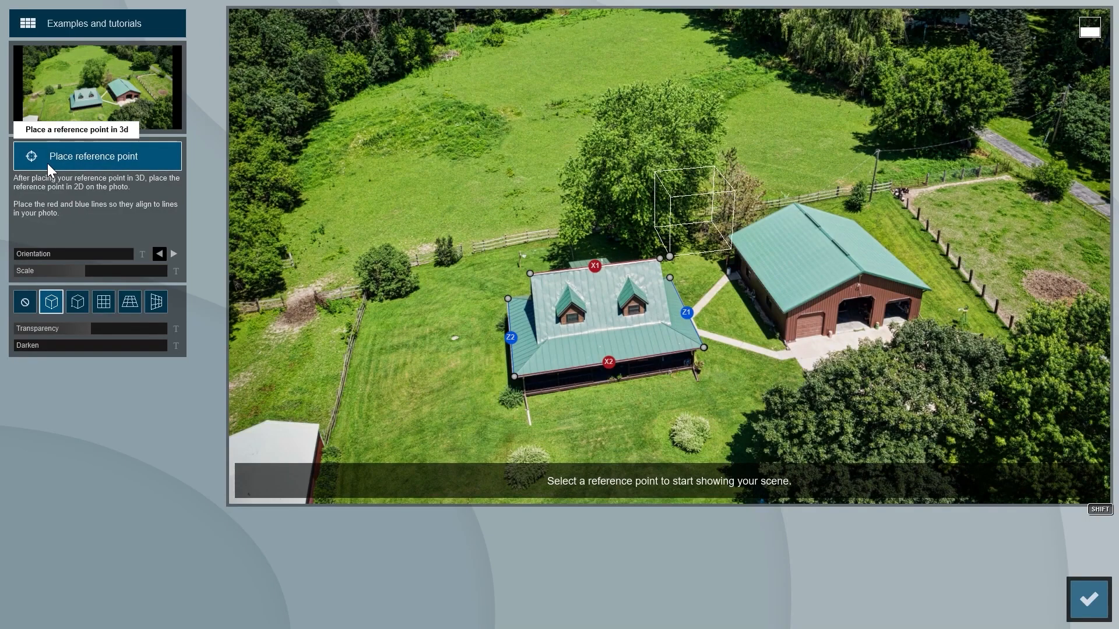
{"action": "left_click", "coordinate": [89, 92]}
{"action": "double_click", "coordinate": [346, 165]}
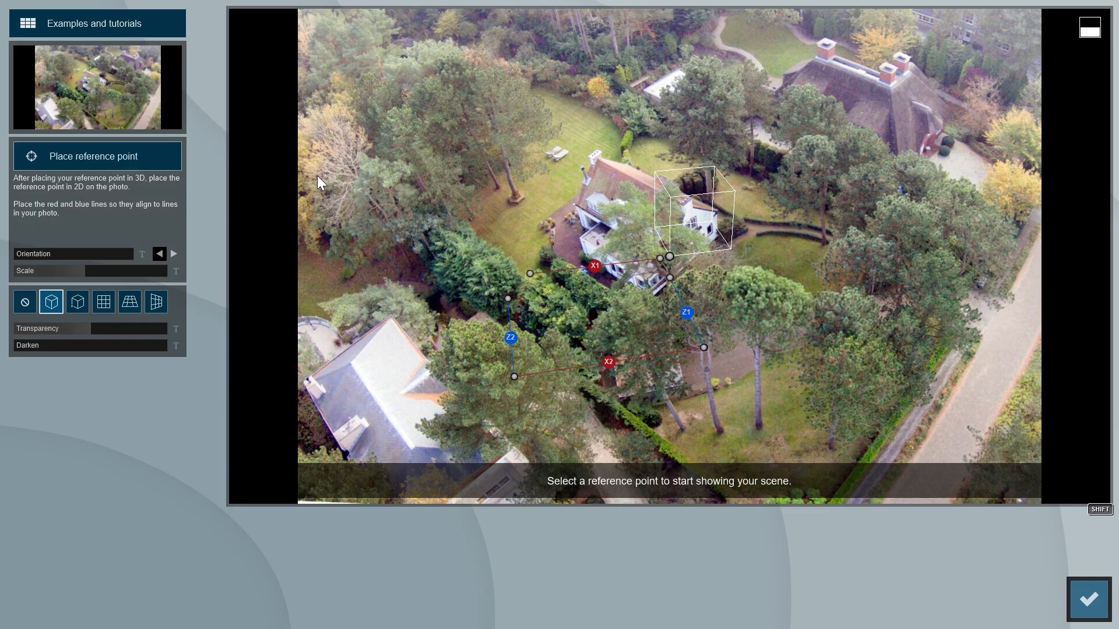
- Align the red and blue perspective lines with matching edges in the aerial photo
{"action": "left_click_drag", "start_coordinate": [509, 299], "coordinate": [576, 204]}
{"action": "left_click_drag", "start_coordinate": [514, 377], "coordinate": [537, 383]}
{"action": "left_click_drag", "start_coordinate": [514, 377], "coordinate": [941, 420]}
{"action": "left_click_drag", "start_coordinate": [704, 347], "coordinate": [1046, 380]}
{"action": "left_click_drag", "start_coordinate": [660, 258], "coordinate": [716, 211]}
{"action": "left_click_drag", "start_coordinate": [530, 274], "coordinate": [524, 380]}
{"action": "left_click_drag", "start_coordinate": [716, 211], "coordinate": [718, 237]}
{"action": "left_click_drag", "start_coordinate": [524, 379], "coordinate": [606, 340]}
{"action": "left_click_drag", "start_coordinate": [724, 376], "coordinate": [627, 163]}
{"action": "left_click_drag", "start_coordinate": [537, 384], "coordinate": [367, 377]}
{"action": "left_click_drag", "start_coordinate": [576, 204], "coordinate": [489, 154]}
- Move the 2D reference point onto the house location in the photo, checking with the grid views
{"action": "left_click", "coordinate": [78, 301]}
{"action": "left_click_drag", "start_coordinate": [669, 257], "coordinate": [472, 408]}
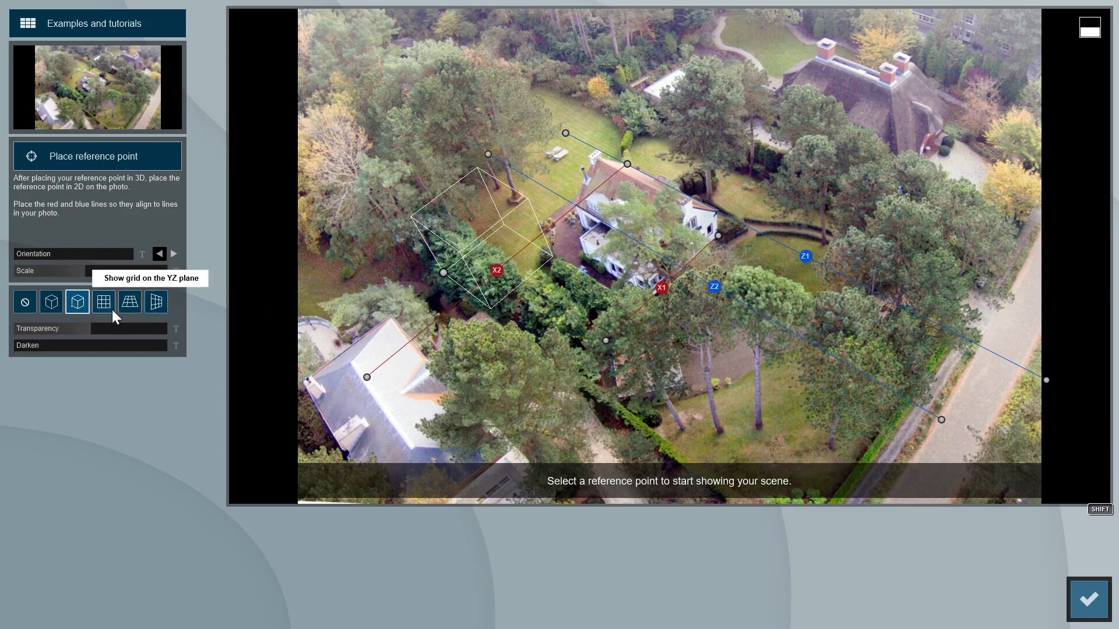
{"action": "left_click", "coordinate": [130, 302]}
{"action": "left_click_drag", "start_coordinate": [663, 285], "coordinate": [558, 307]}
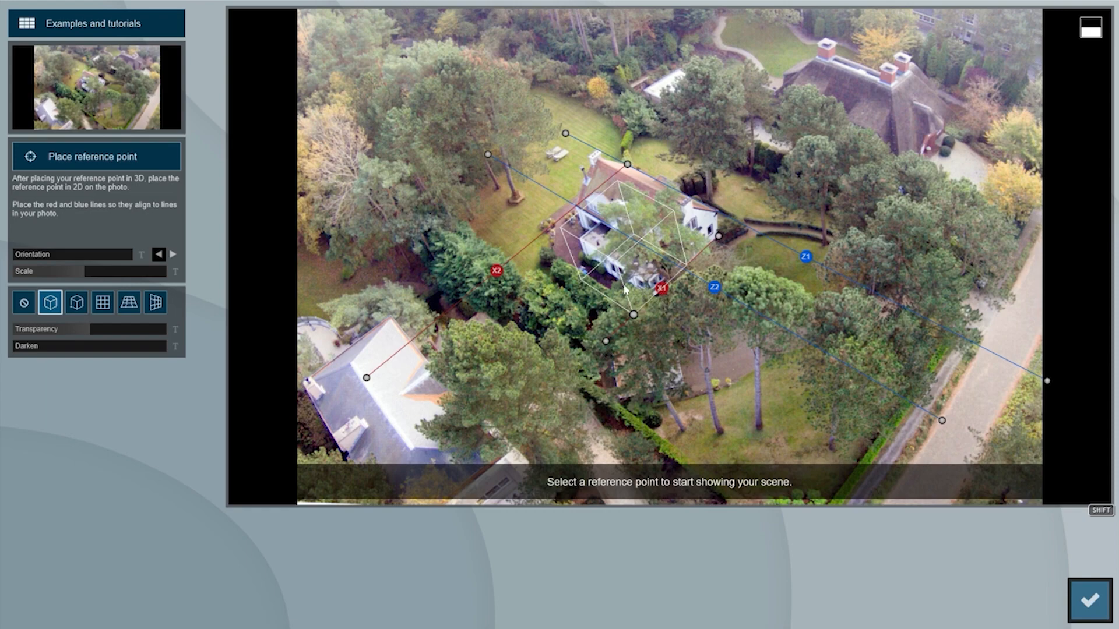
- Place the 3D reference point at the corner of the house deck and confirm
{"action": "left_click", "coordinate": [96, 154]}
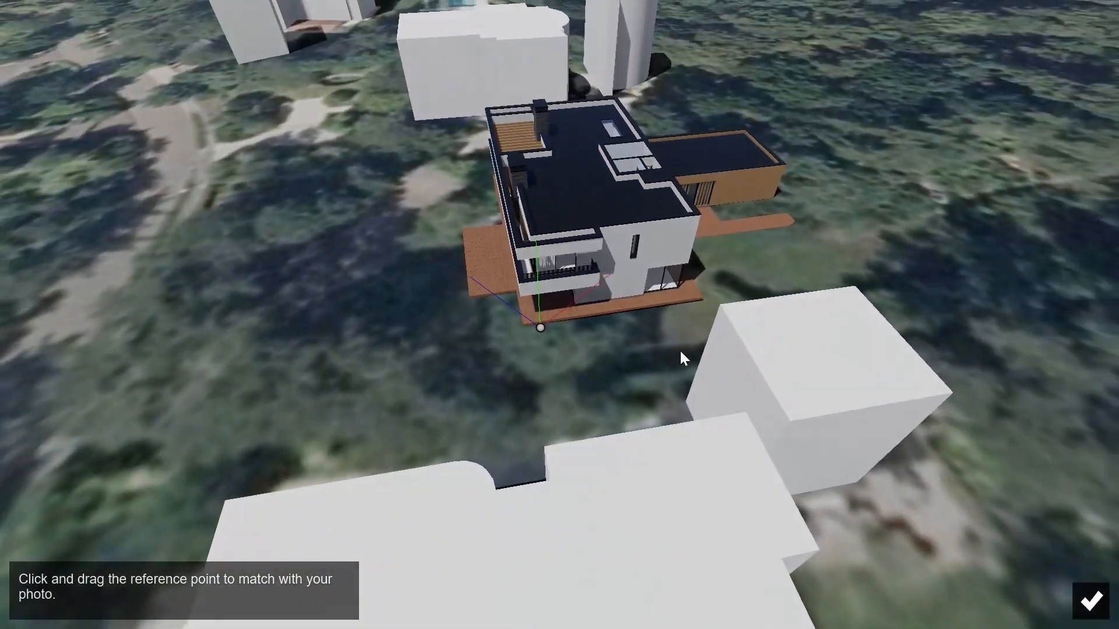
{"action": "right_click_drag", "start_coordinate": [681, 353], "coordinate": [875, 326]}
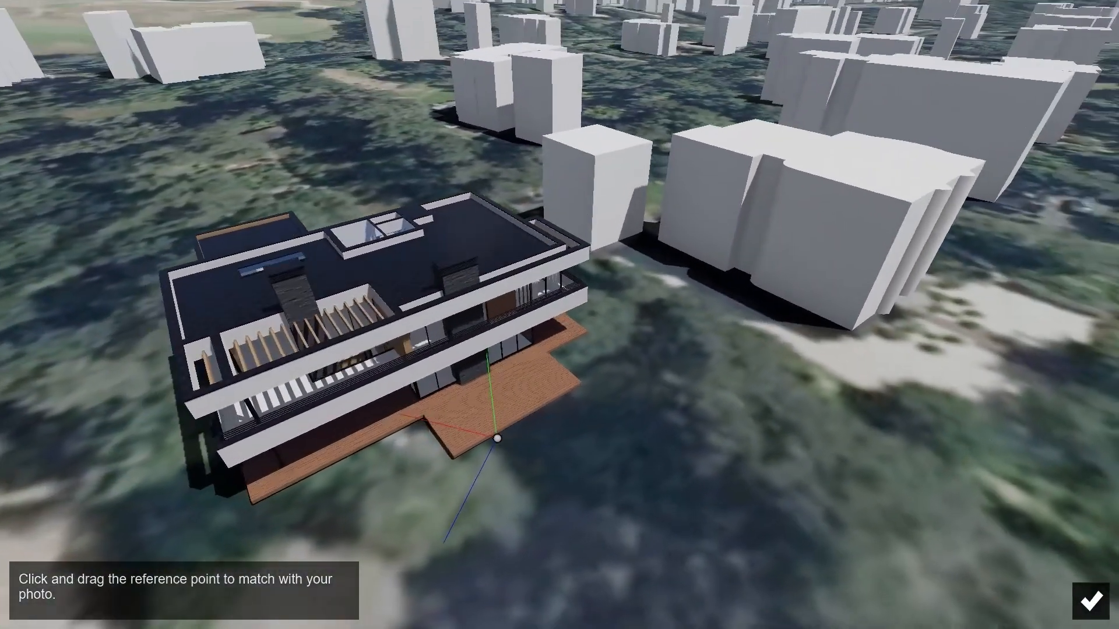
{"action": "right_click_drag", "start_coordinate": [406, 324], "coordinate": [405, 304]}
{"action": "left_click_drag", "start_coordinate": [499, 440], "coordinate": [252, 497]}
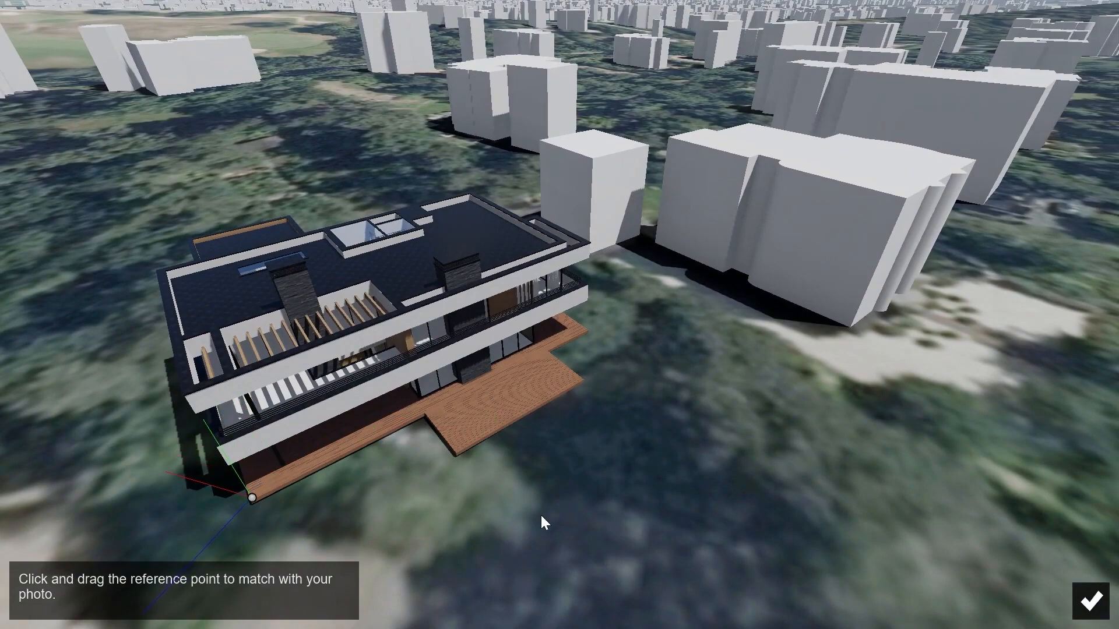
{"action": "left_click", "coordinate": [1083, 598]}
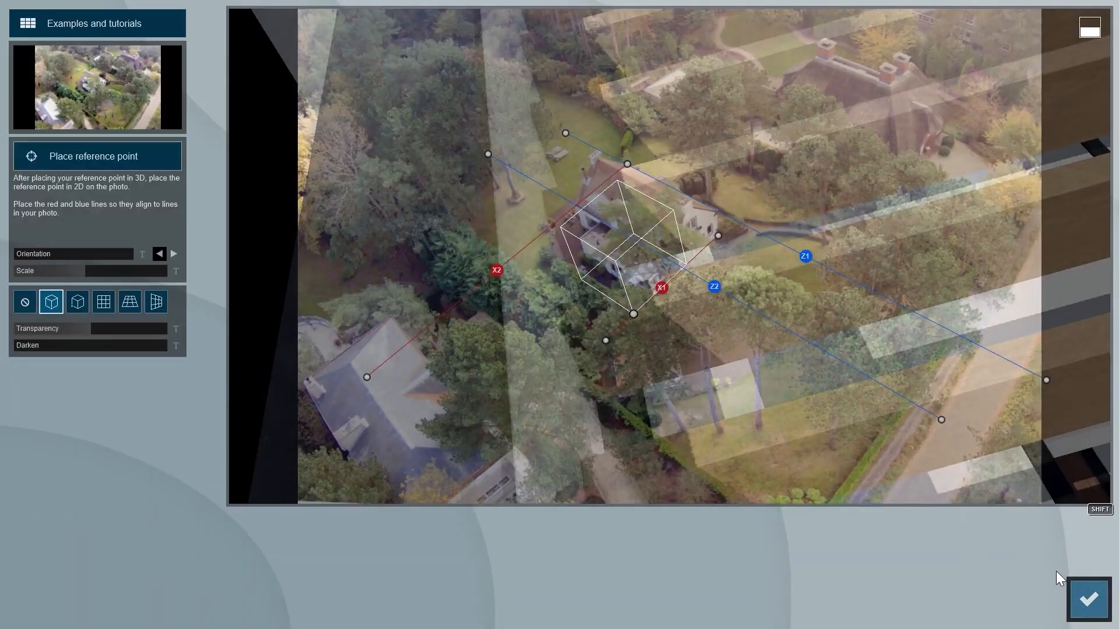
- Adjust the orientation and scale and nudge the reference point to overlay the model on the photo
{"action": "left_click_drag", "start_coordinate": [84, 272], "coordinate": [43, 255]}
{"action": "left_click_drag", "start_coordinate": [298, 280], "coordinate": [1118, 311], "text": "shift"}
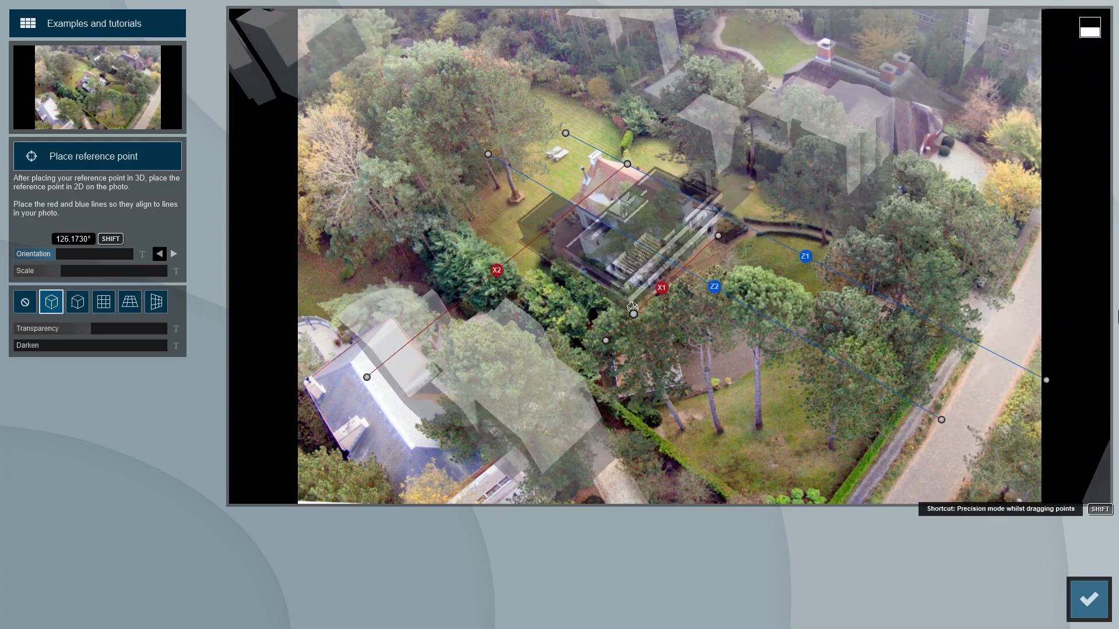
{"action": "left_click_drag", "start_coordinate": [61, 271], "coordinate": [187, 267], "text": "shift"}
{"action": "mouse_move", "coordinate": [633, 315]}
{"action": "left_mouse_down"}
{"action": "mouse_move", "coordinate": [598, 305]}
{"action": "mouse_move", "coordinate": [590, 317]}
{"action": "mouse_move", "coordinate": [625, 332]}
{"action": "left_mouse_up"}
{"action": "left_click_drag", "start_coordinate": [73, 271], "coordinate": [280, 268], "text": "shift"}
{"action": "left_click_drag", "start_coordinate": [627, 333], "coordinate": [616, 338], "text": "shift"}
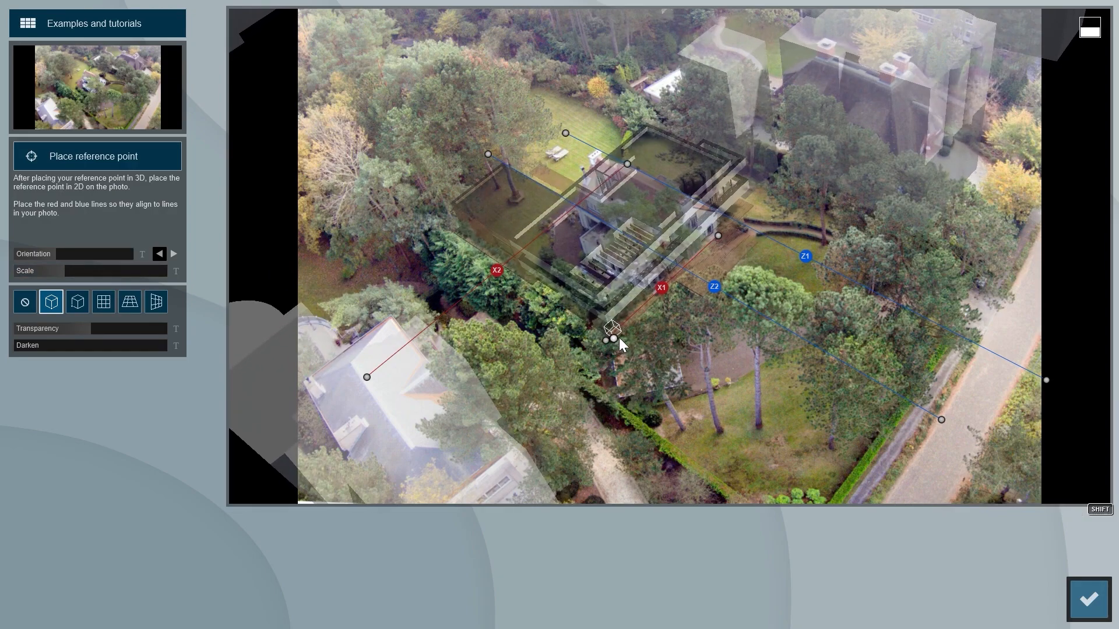
- Confirm the photo match and return to build mode
{"action": "left_click", "coordinate": [1085, 594]}
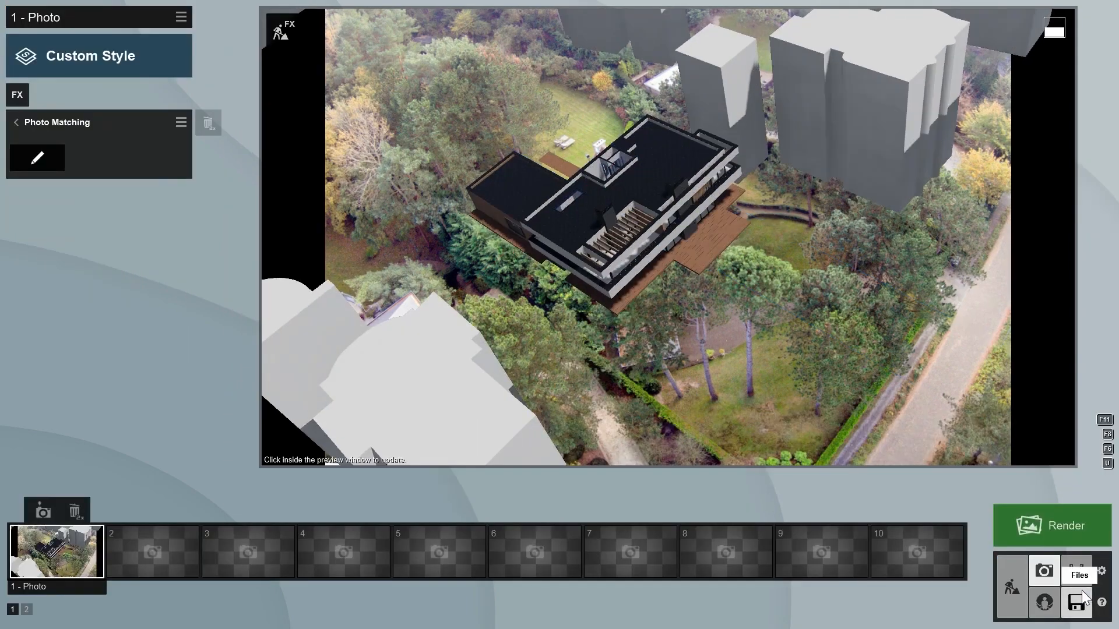
{"action": "left_click", "coordinate": [1018, 582]}
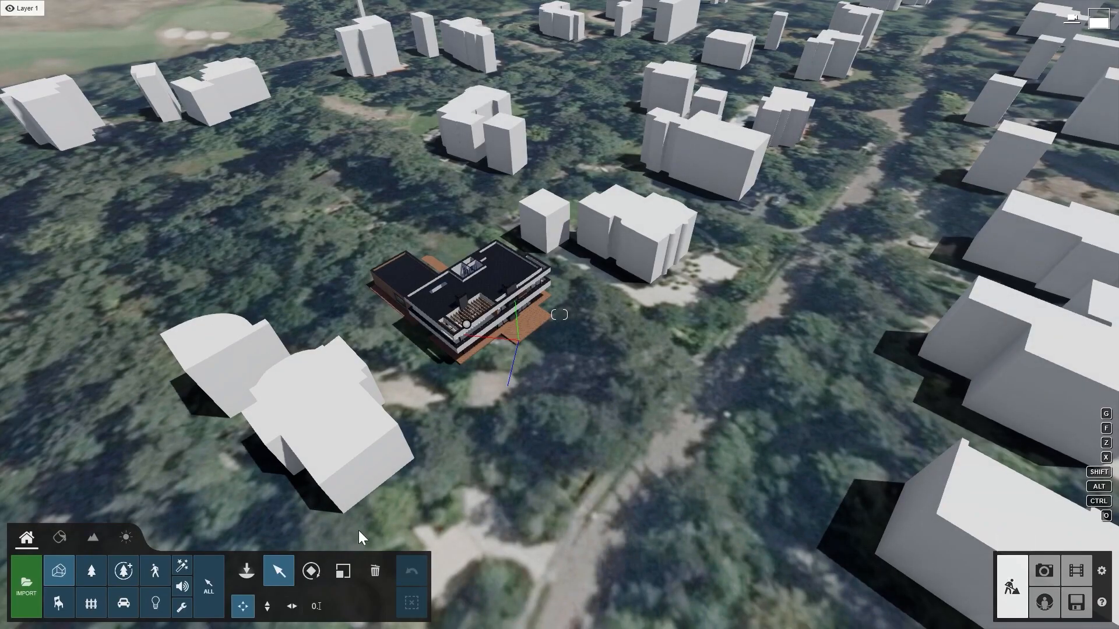
- Hide the OpenStreetMap buildings so only the satellite terrain remains around the house
{"action": "left_click", "coordinate": [102, 540]}
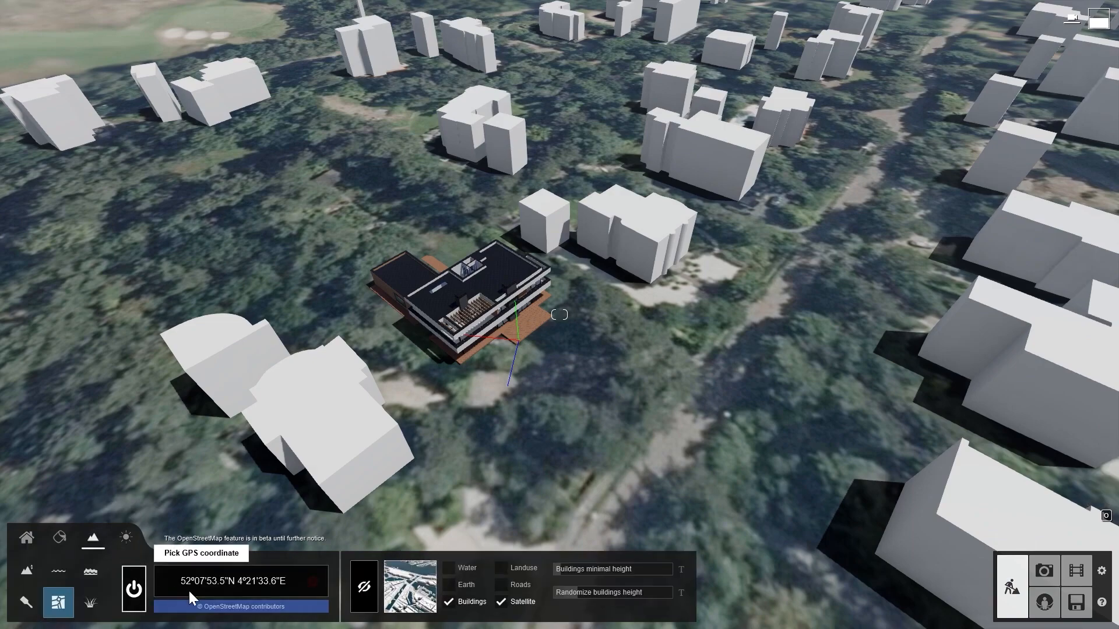
{"action": "left_click", "coordinate": [447, 601]}
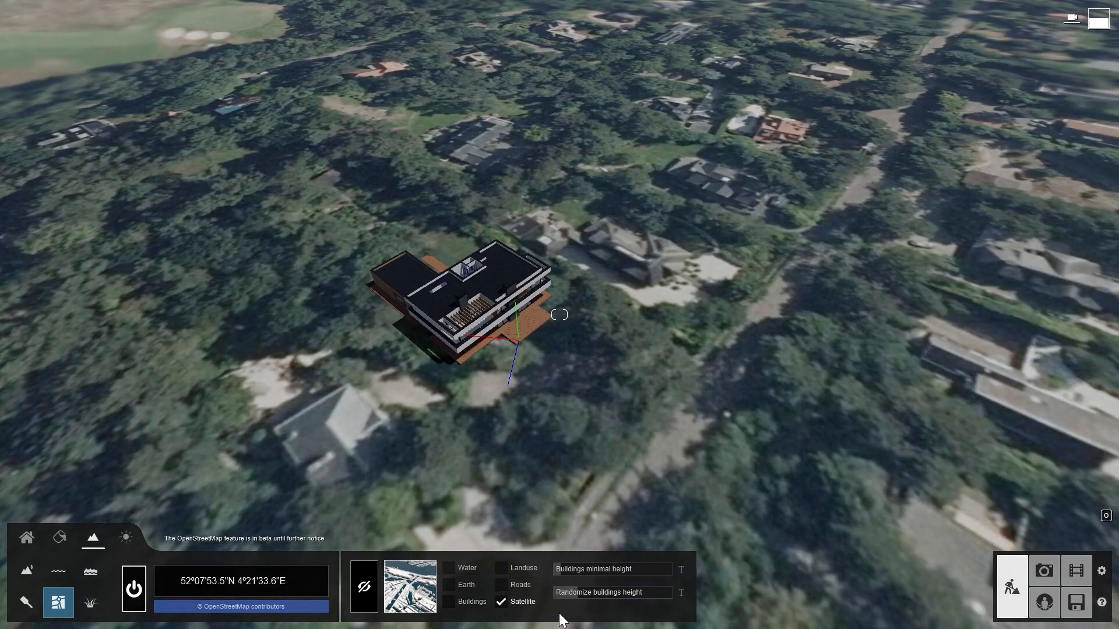
{"action": "left_click", "coordinate": [32, 539]}
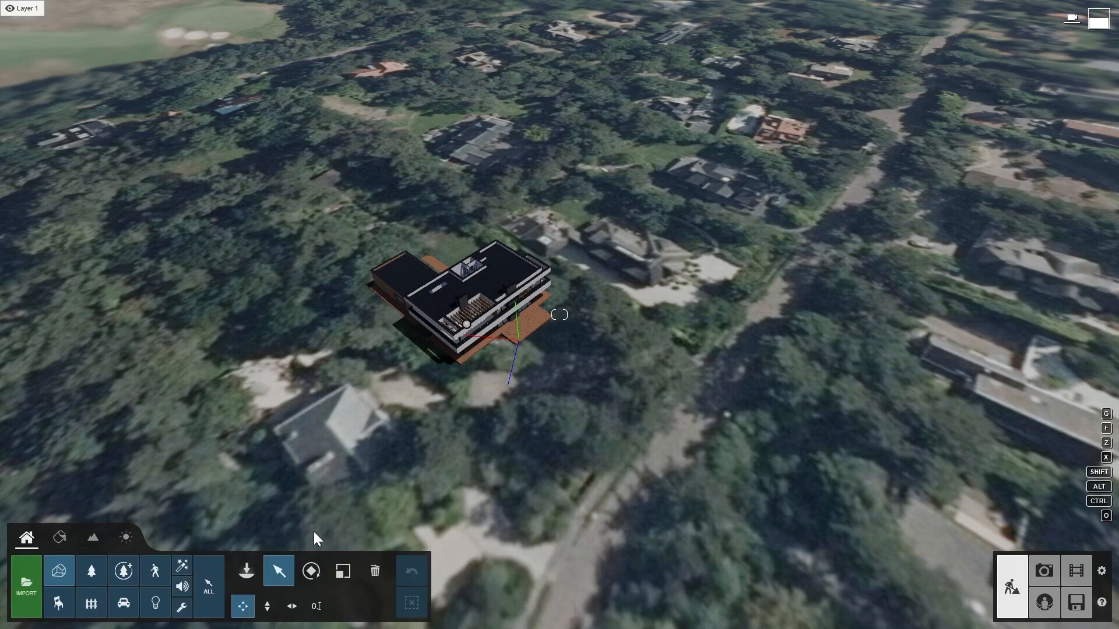
- Apply the Overcast style to the matched photo and return to build mode
{"action": "left_click", "coordinate": [1043, 571]}
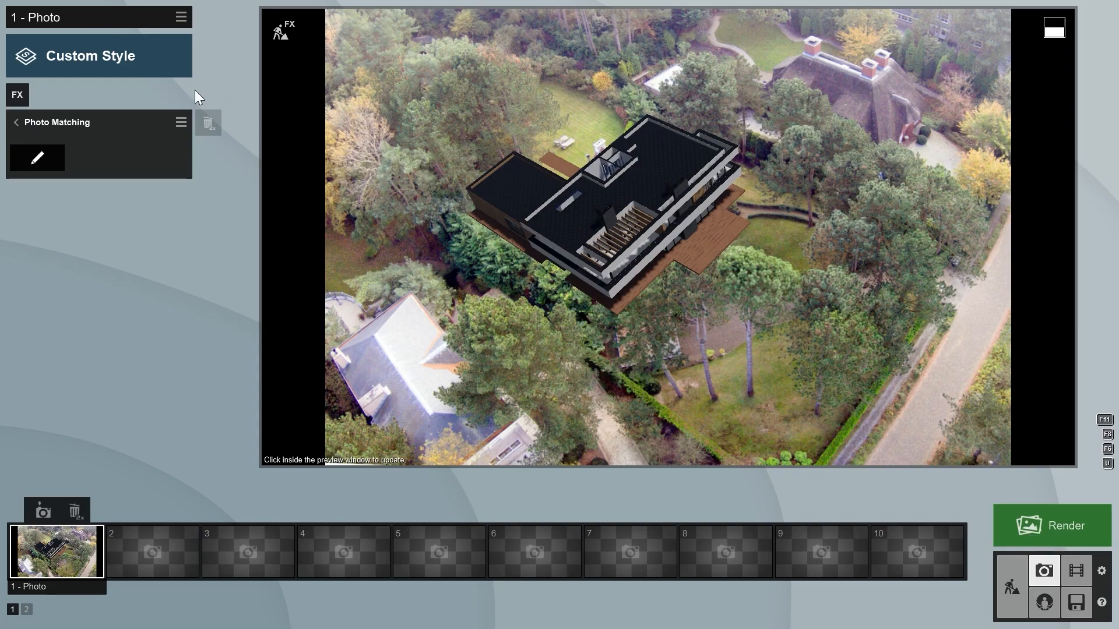
{"action": "left_click", "coordinate": [125, 65]}
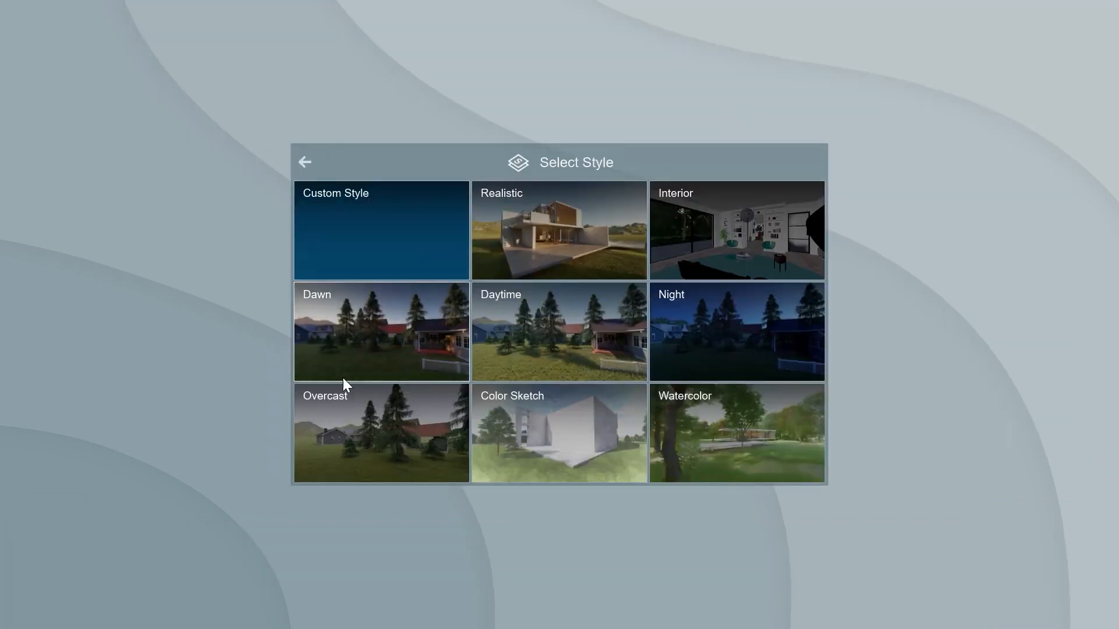
{"action": "left_click", "coordinate": [359, 418]}
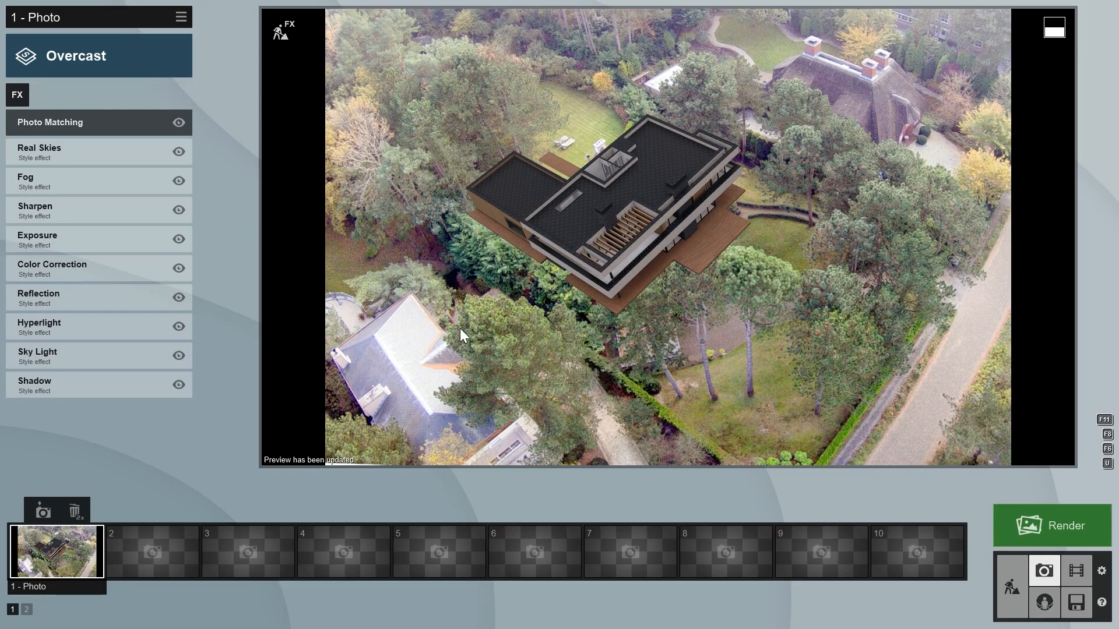
{"action": "left_click", "coordinate": [1012, 563]}
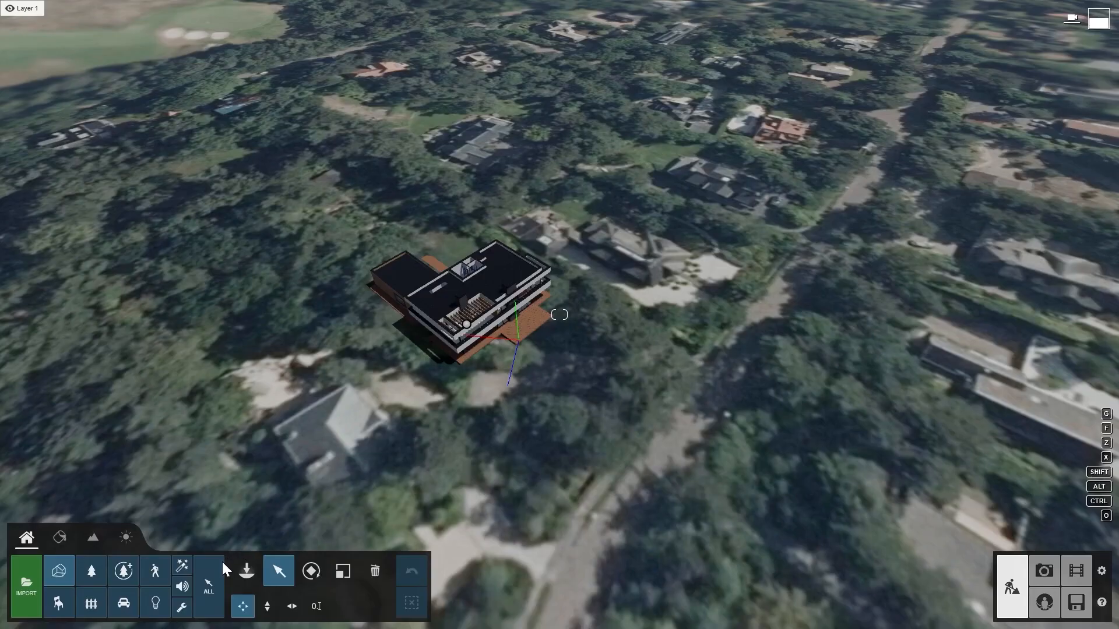
- Search the Nature library for "europeanaspen" and place a European Aspen tree just south of the house
{"action": "left_click", "coordinate": [240, 566]}
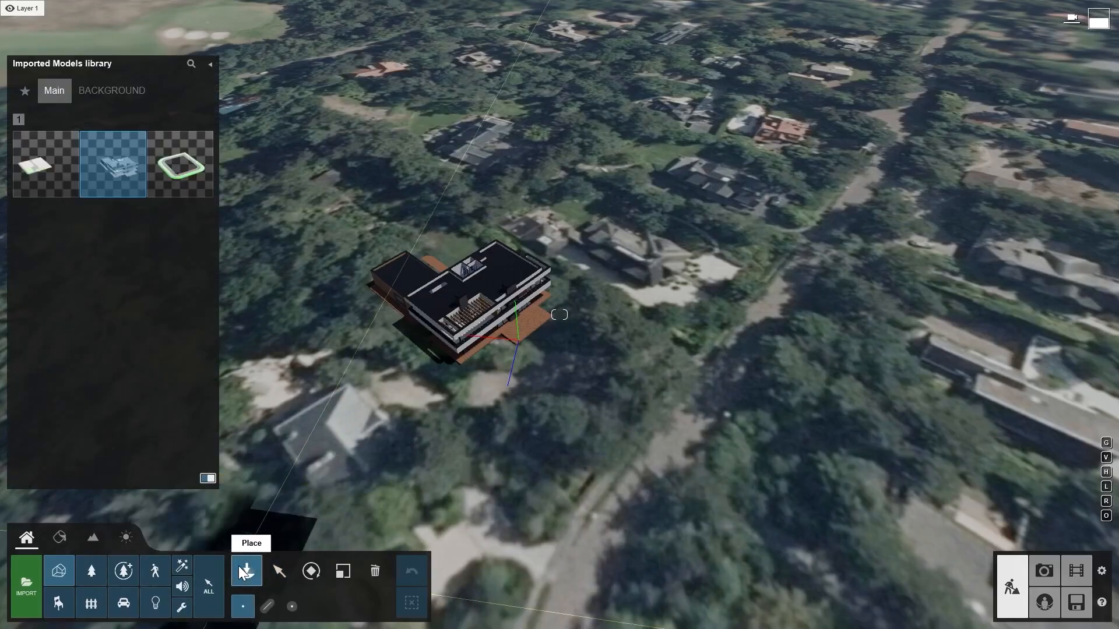
{"action": "left_click", "coordinate": [93, 569]}
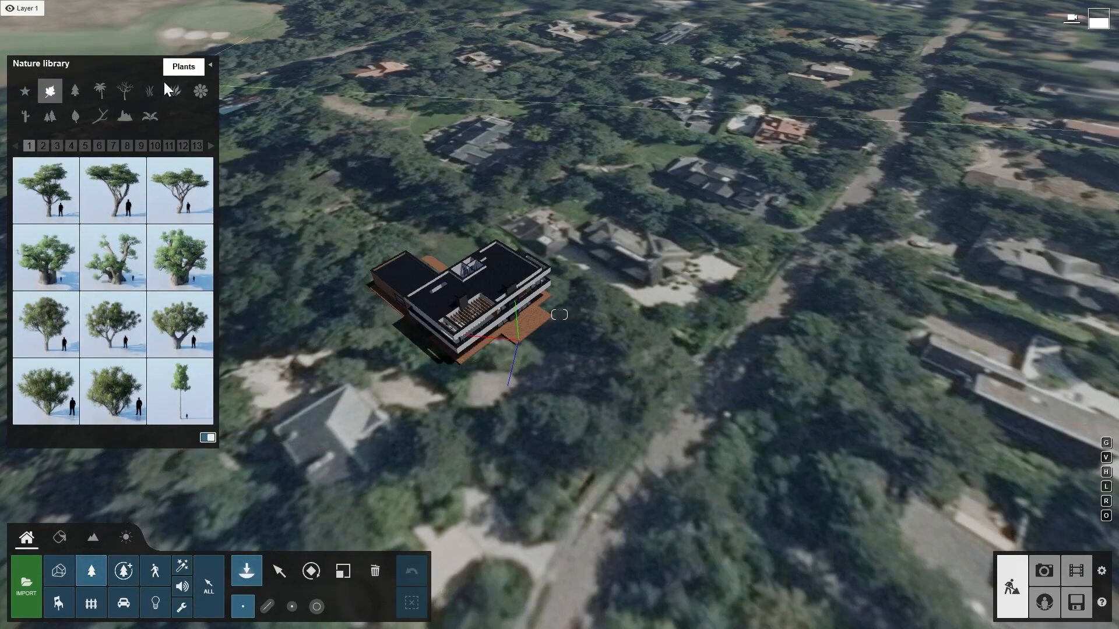
{"action": "left_click", "coordinate": [191, 63]}
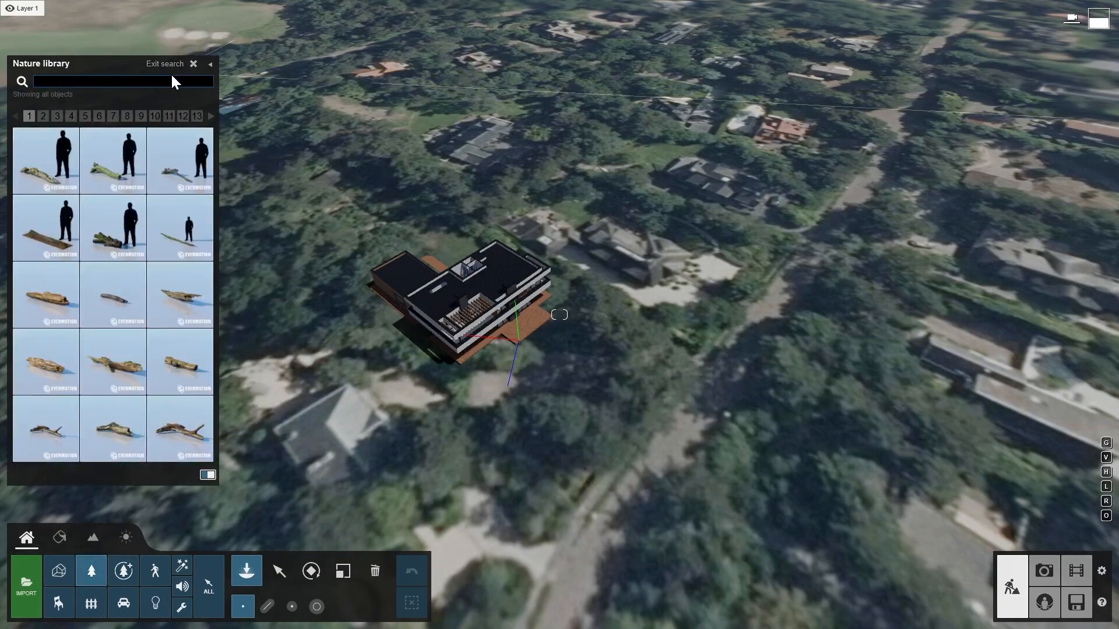
{"action": "type", "text": "eu"}
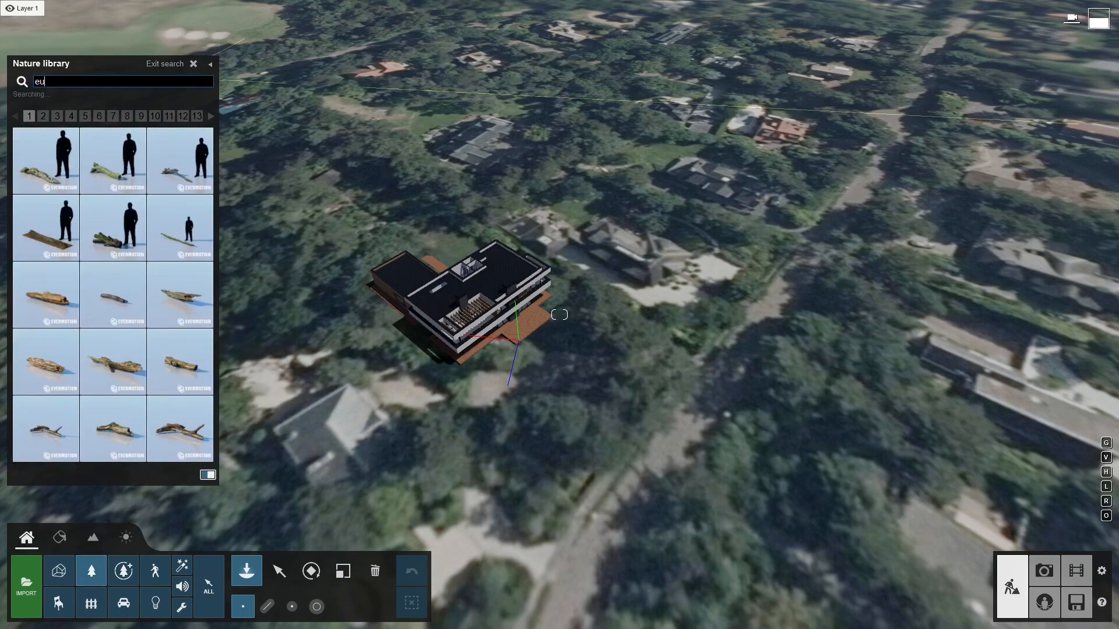
{"action": "type", "text": "ropeanaspen"}
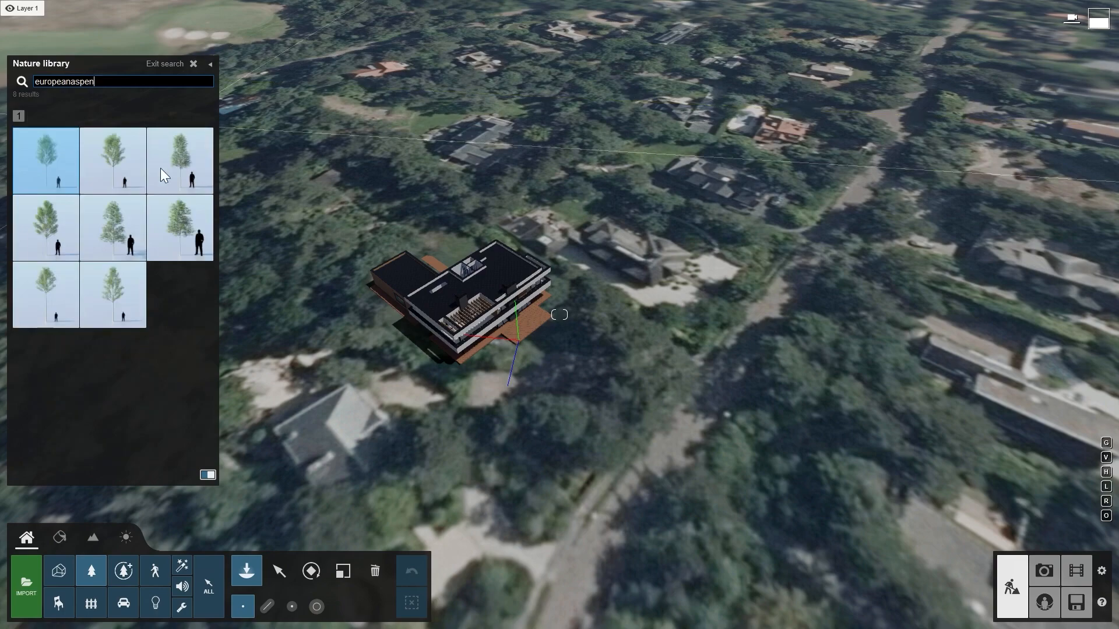
{"action": "left_click", "coordinate": [120, 281]}
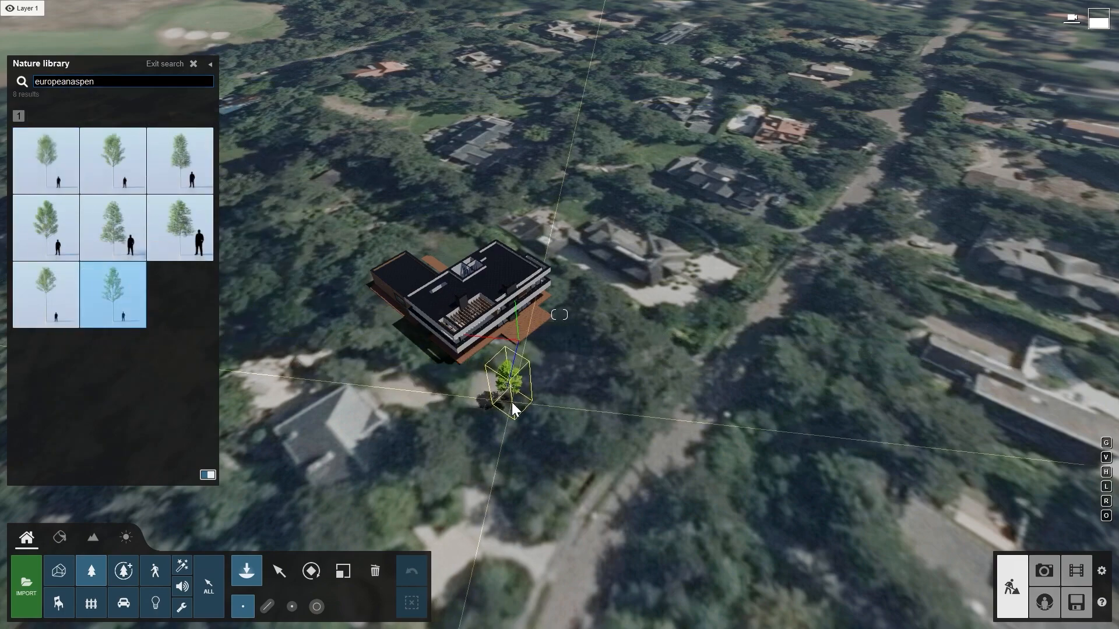
{"action": "left_click", "coordinate": [511, 403]}
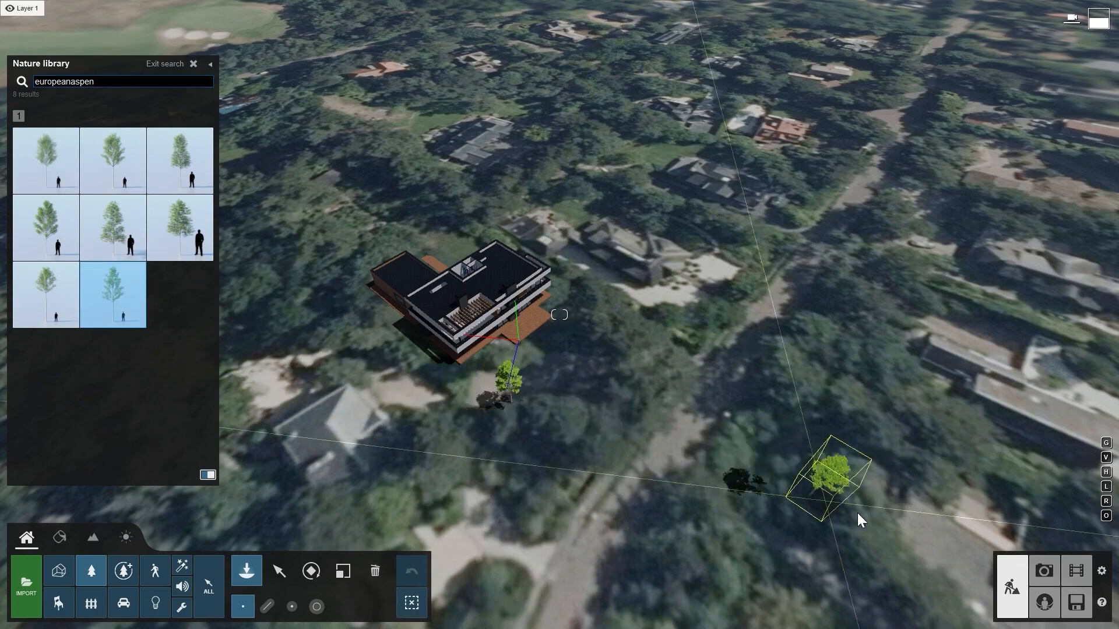
- Check the tree against the photo, then enlarge the European Aspen with the Scale tool
{"action": "left_click", "coordinate": [1046, 572]}
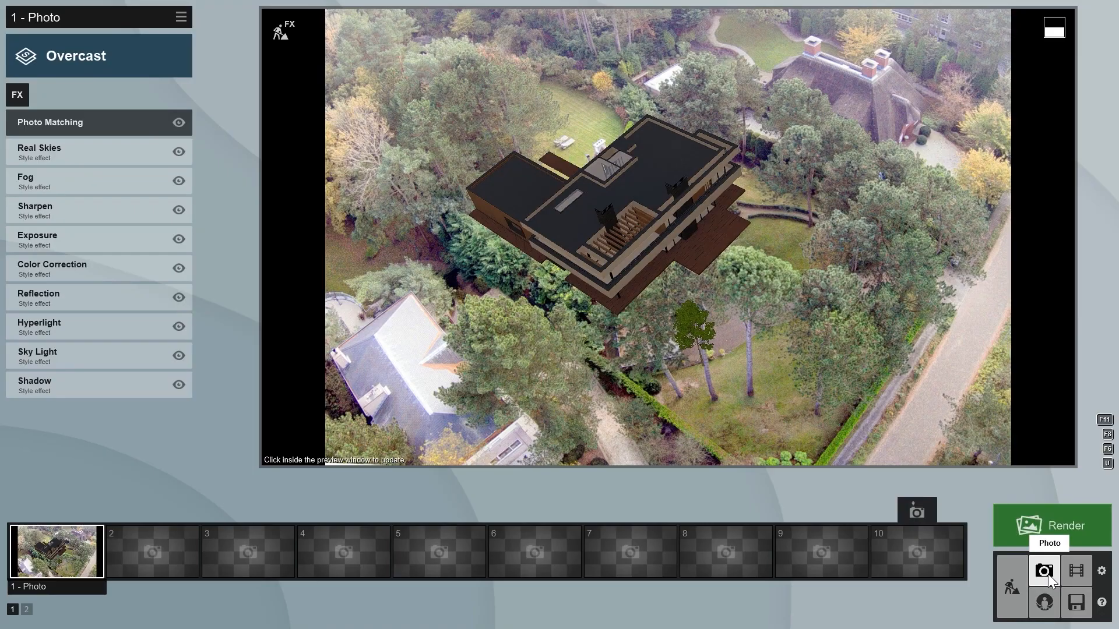
{"action": "left_click", "coordinate": [1011, 586]}
{"action": "left_click", "coordinate": [514, 416]}
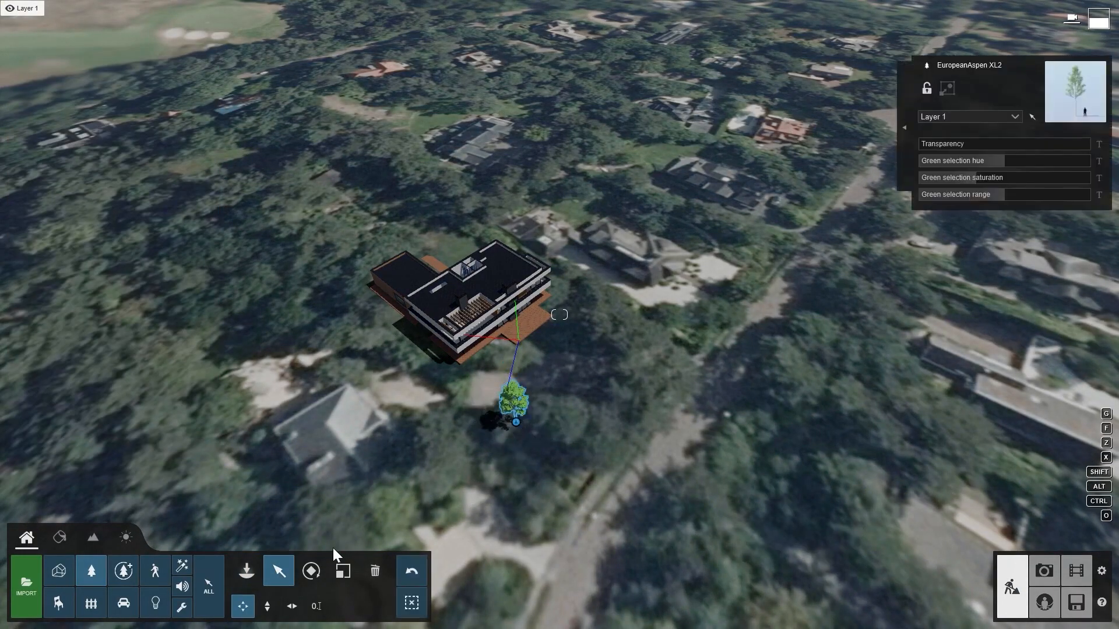
{"action": "left_click", "coordinate": [343, 571]}
{"action": "left_click_drag", "start_coordinate": [516, 422], "coordinate": [522, 408]}
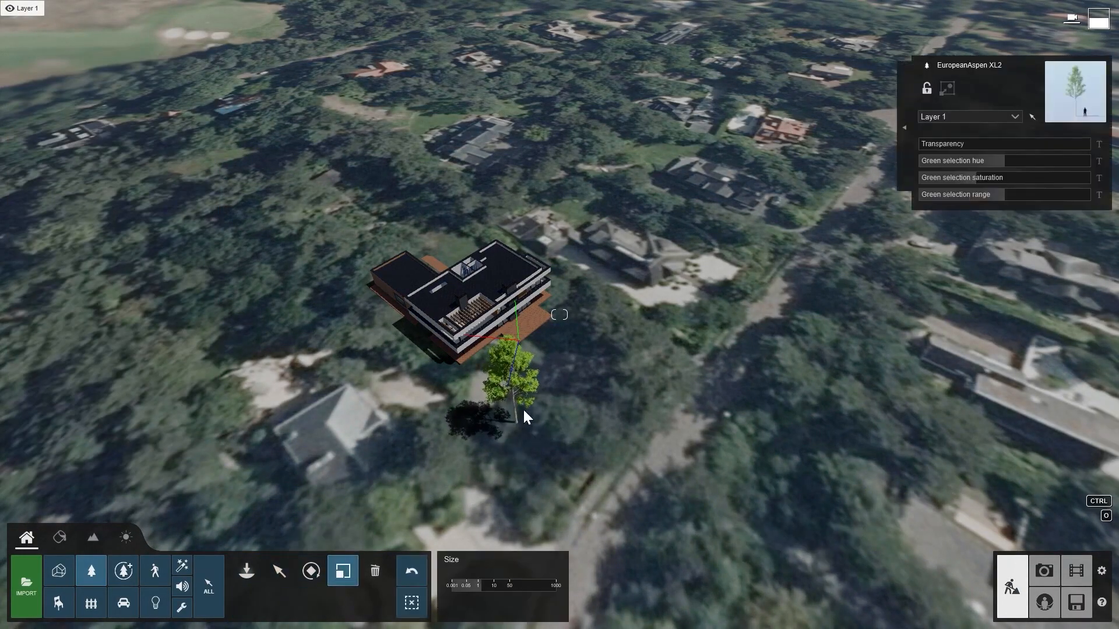
- Check the photo view again and duplicate the aspen into a group of three trees south of the house
{"action": "left_click", "coordinate": [1044, 571]}
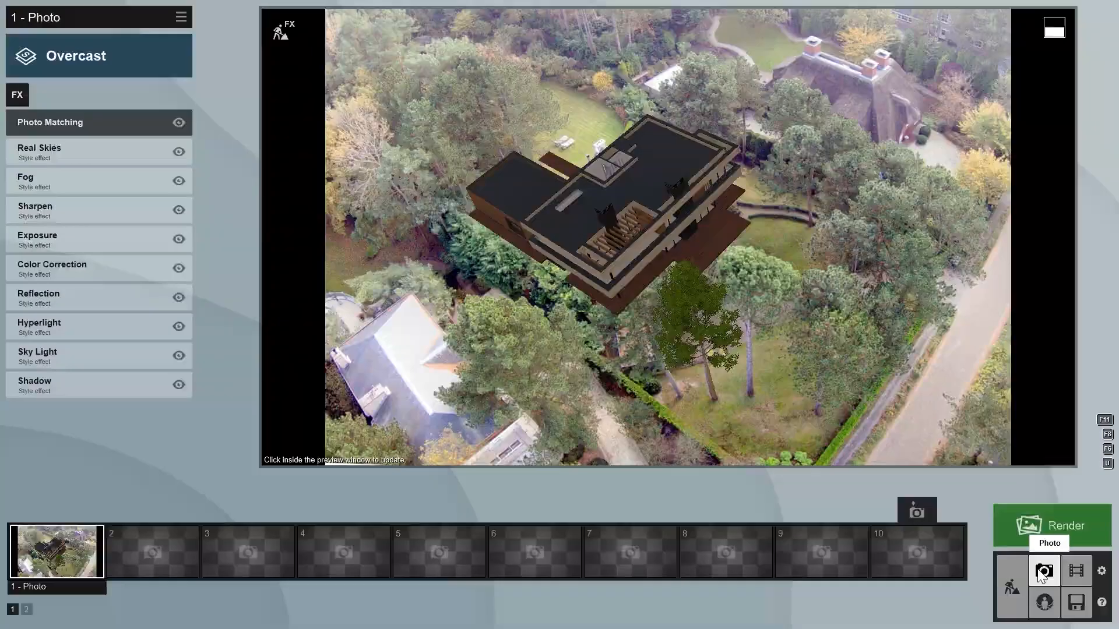
{"action": "left_click", "coordinate": [1012, 585]}
{"action": "left_click_drag", "start_coordinate": [511, 422], "coordinate": [540, 426], "text": "alt"}
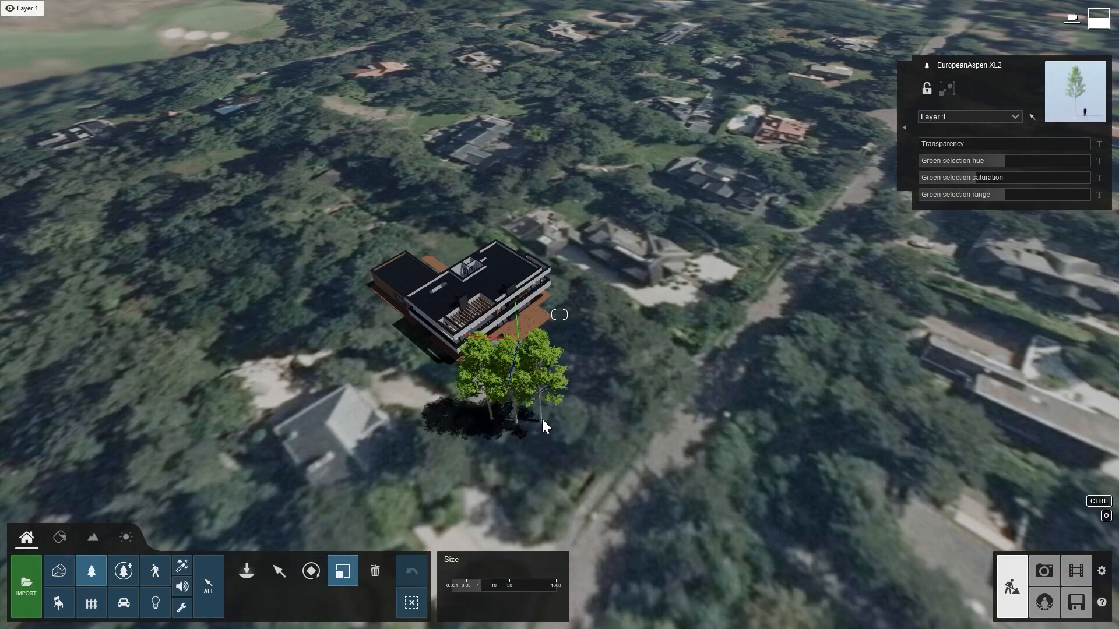
{"action": "left_click", "coordinate": [311, 571]}
{"action": "left_click", "coordinate": [495, 424]}
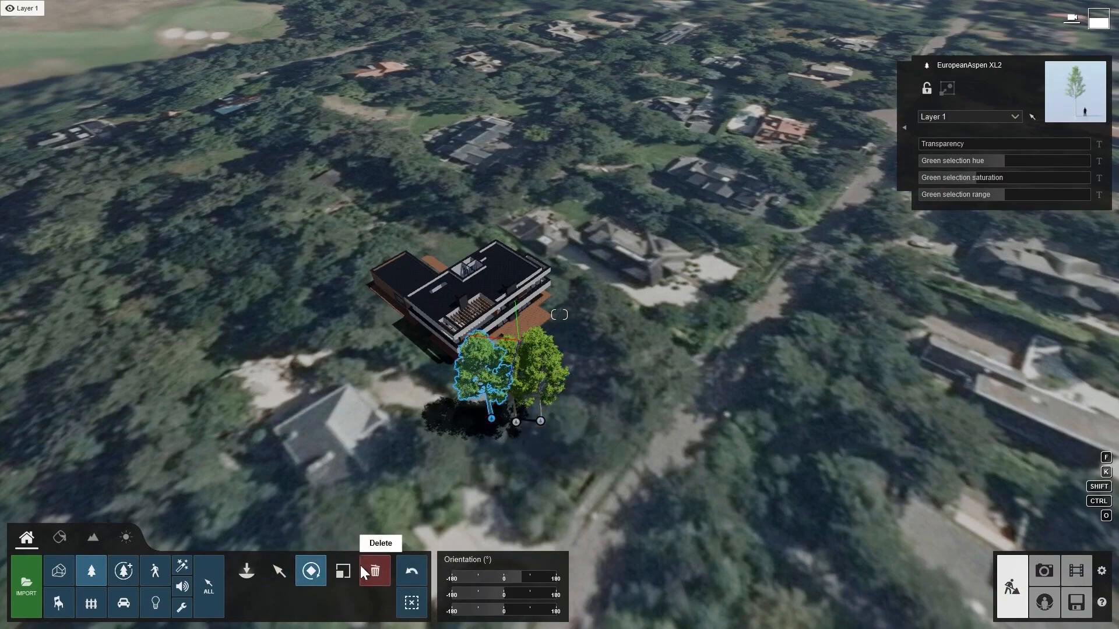
{"action": "left_click", "coordinate": [343, 571]}
{"action": "left_click", "coordinate": [312, 572]}
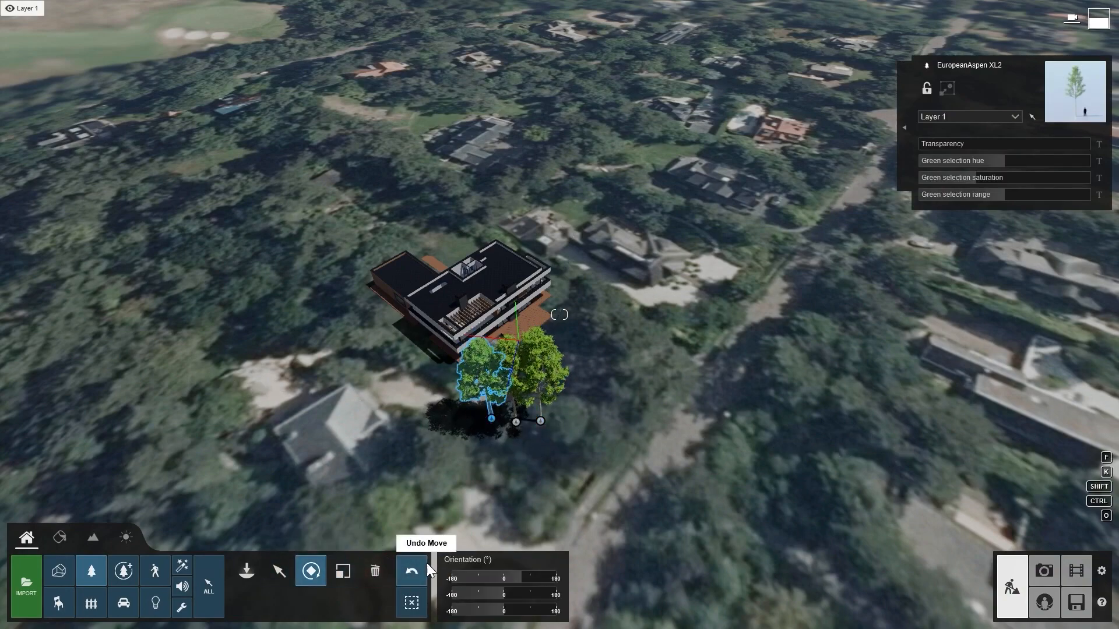
- Search for "blackelder" and place a line of BlackElder-Green3 HQ shrubs along the house's west side
{"action": "left_click", "coordinate": [246, 572]}
{"action": "type", "text": "blackelder"}
{"action": "left_click", "coordinate": [180, 153]}
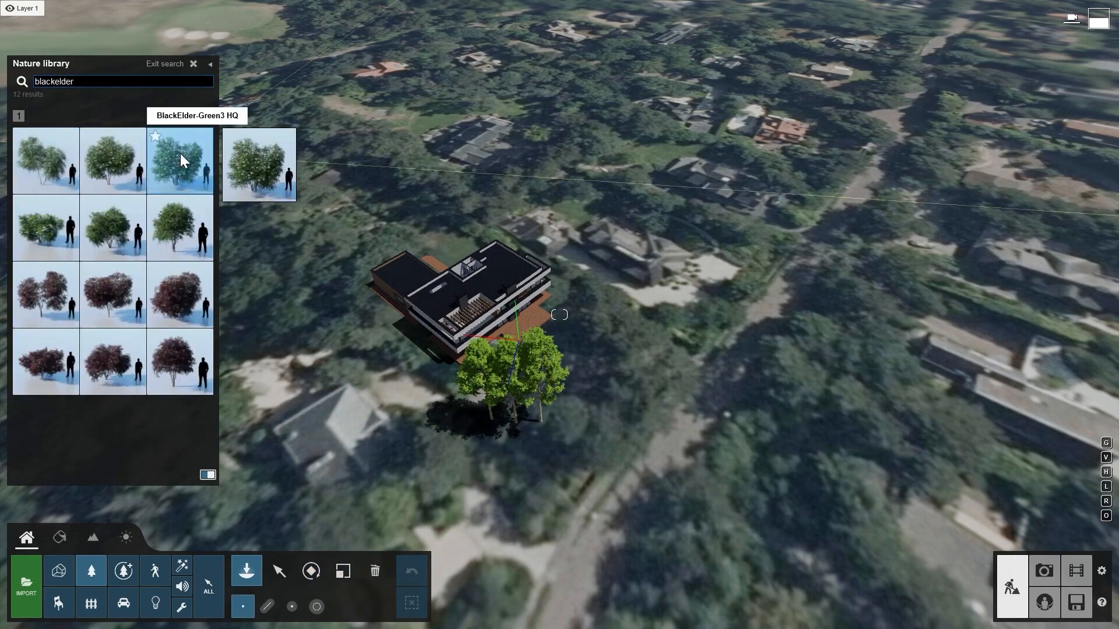
{"action": "left_click", "coordinate": [268, 606]}
{"action": "left_click", "coordinate": [452, 372]}
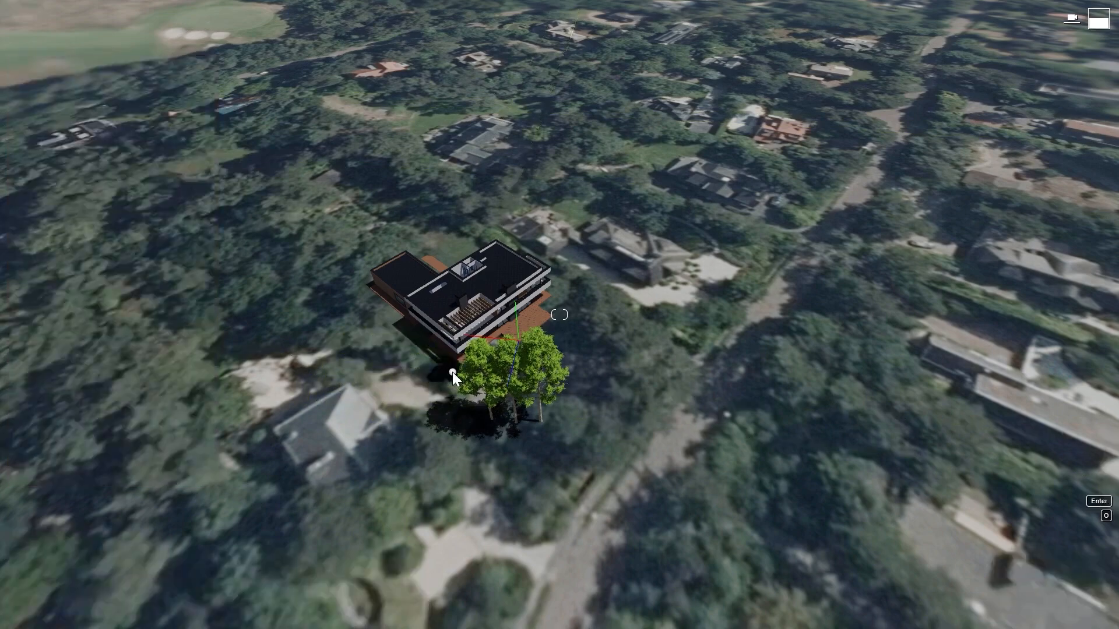
{"action": "left_click", "coordinate": [355, 281]}
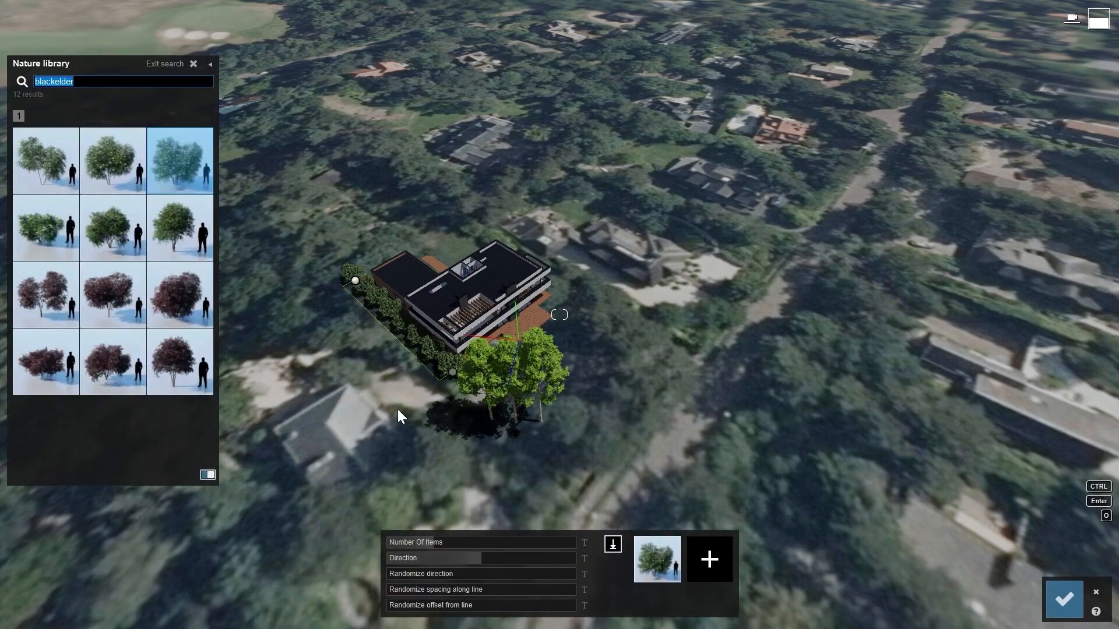
{"action": "key", "text": "Return"}
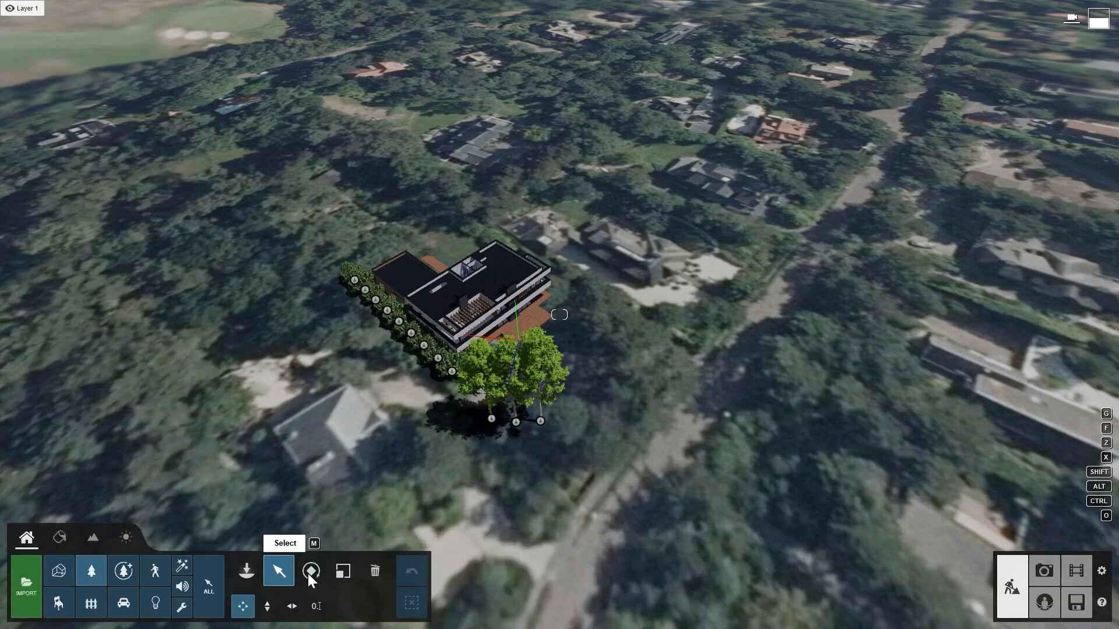
- Switch to photo mode and disable the Sharpen effect
{"action": "left_click", "coordinate": [1042, 574]}
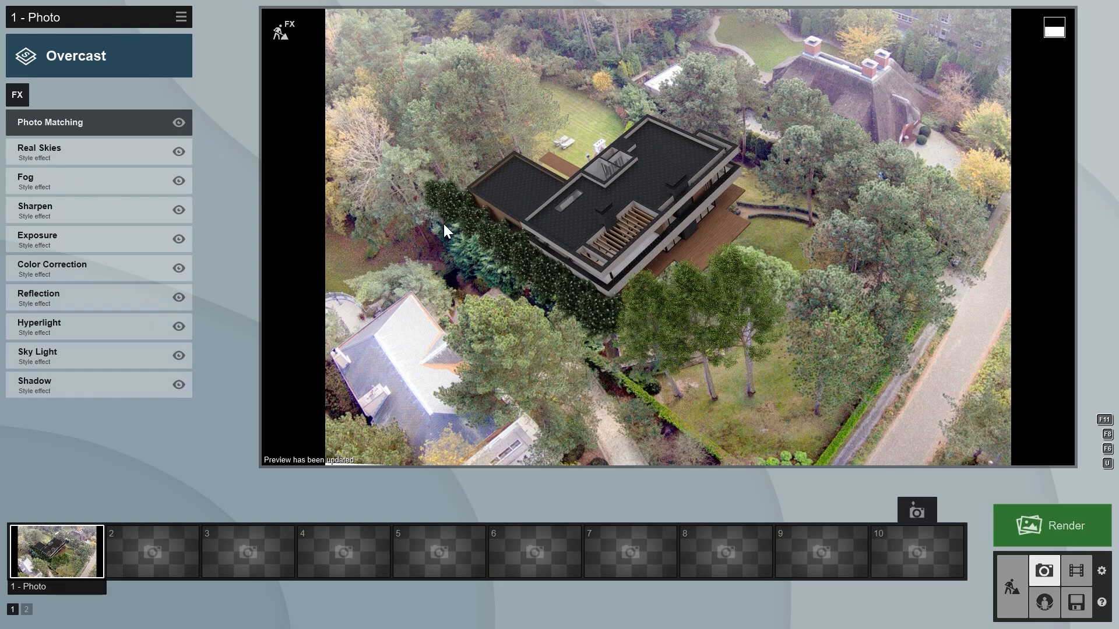
{"action": "left_click", "coordinate": [180, 210]}
{"action": "left_click", "coordinate": [180, 210]}
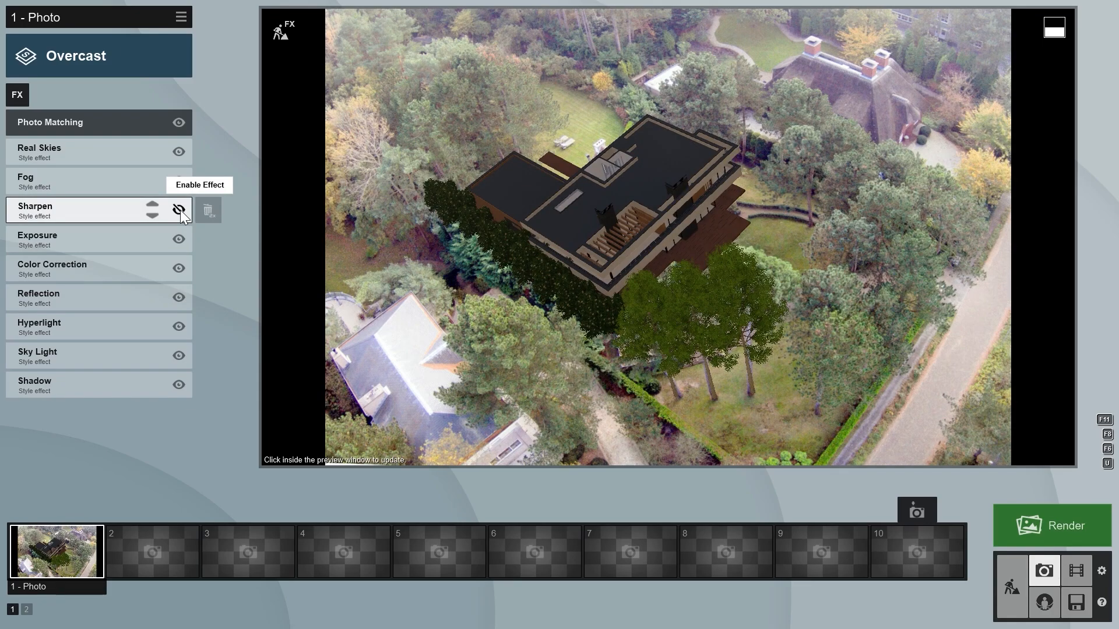
- Add a Depth of Field effect and set its focus point on the hedge and trees south of the house
{"action": "left_click", "coordinate": [20, 94]}
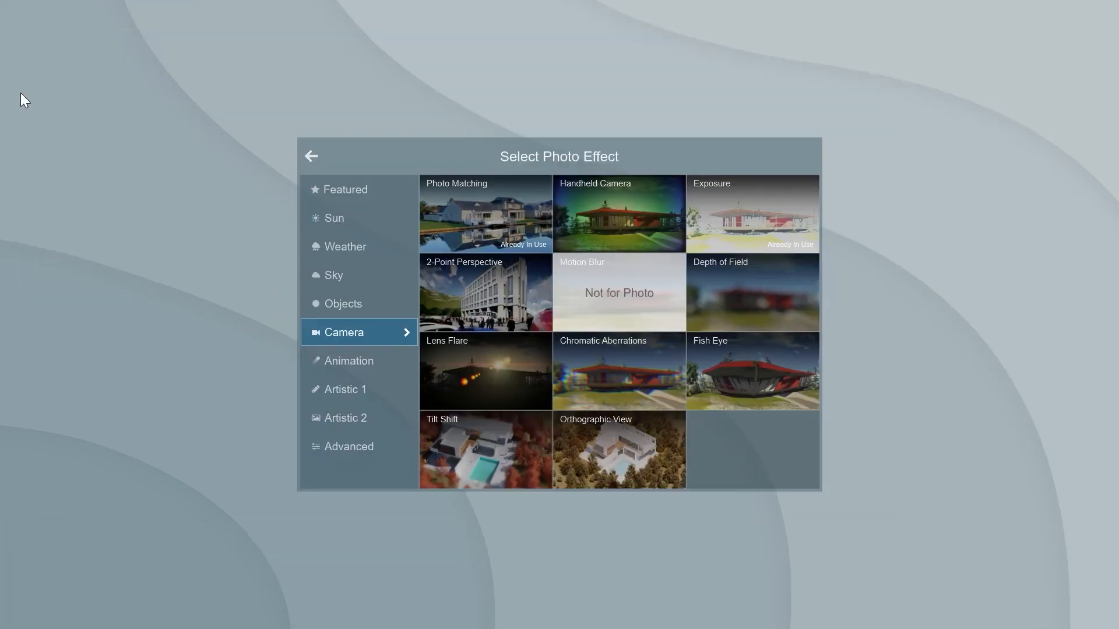
{"action": "left_click", "coordinate": [718, 277]}
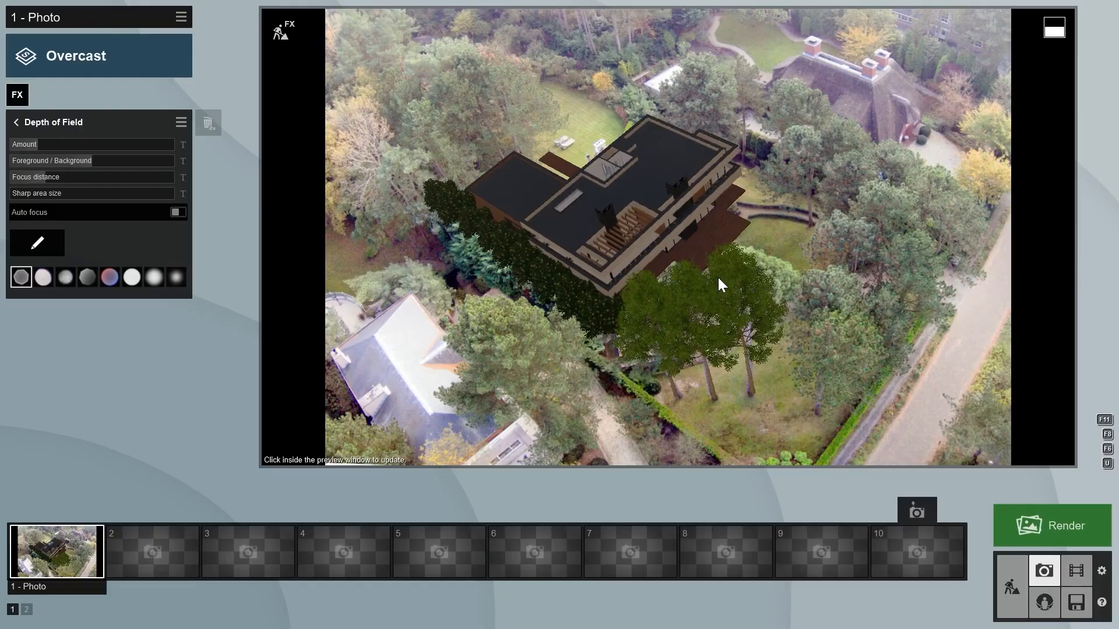
{"action": "left_click", "coordinate": [34, 242]}
{"action": "left_click", "coordinate": [327, 358]}
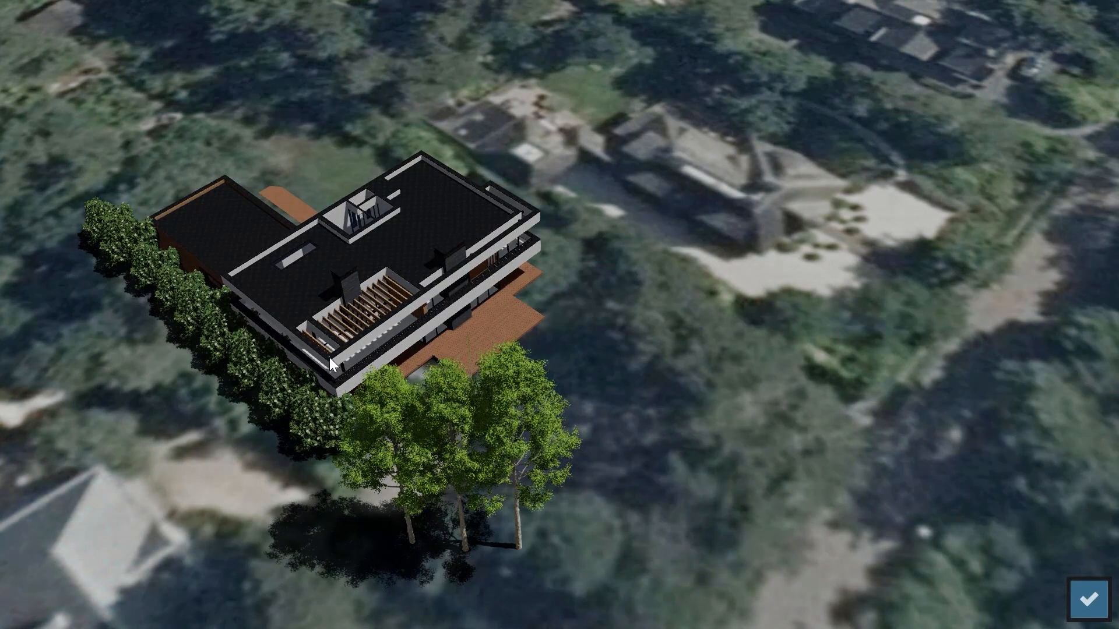
{"action": "left_click", "coordinate": [1090, 603]}
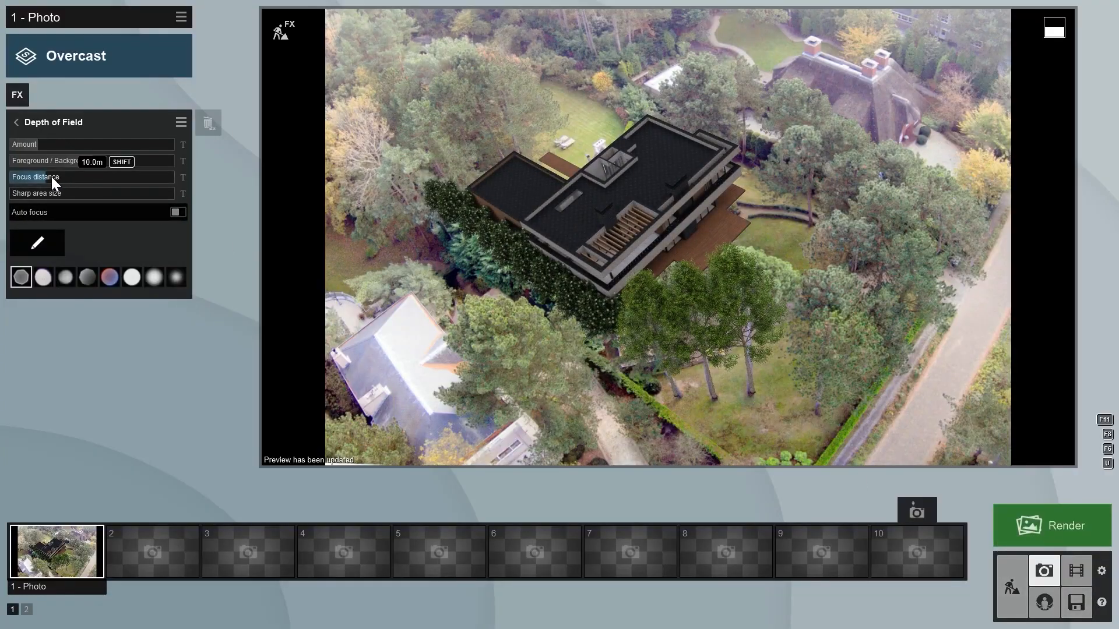
- Set the Depth of Field focus distance to 4.8 m and amount to 5.8, update the preview, and return to effects
{"action": "left_click_drag", "start_coordinate": [48, 176], "coordinate": [43, 176]}
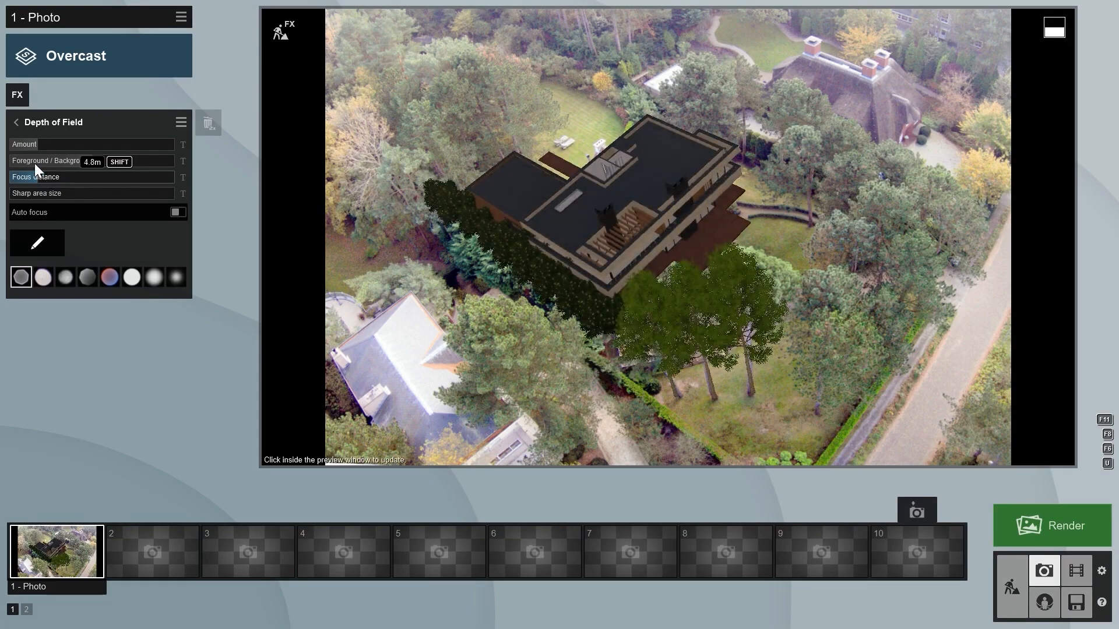
{"action": "left_click_drag", "start_coordinate": [40, 141], "coordinate": [39, 141]}
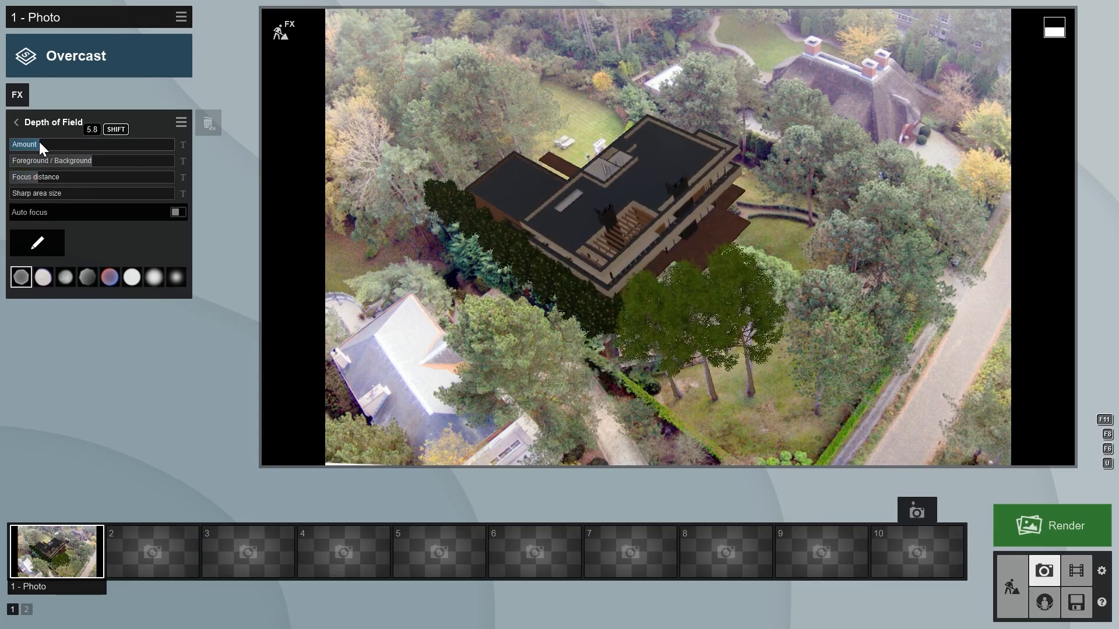
{"action": "left_click", "coordinate": [607, 194]}
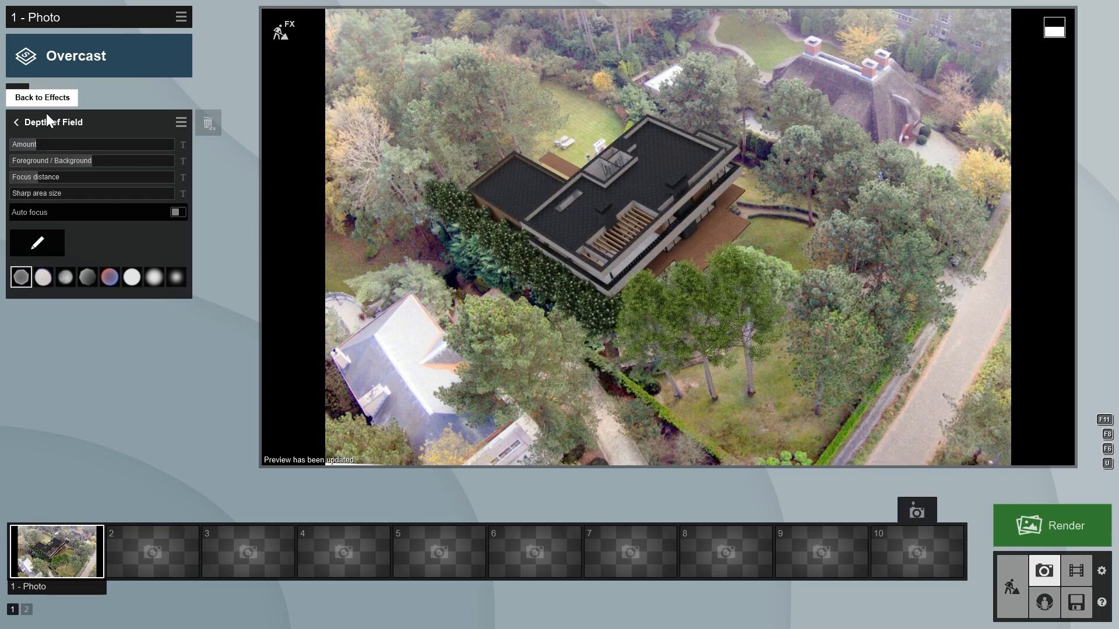
{"action": "left_click", "coordinate": [17, 121]}
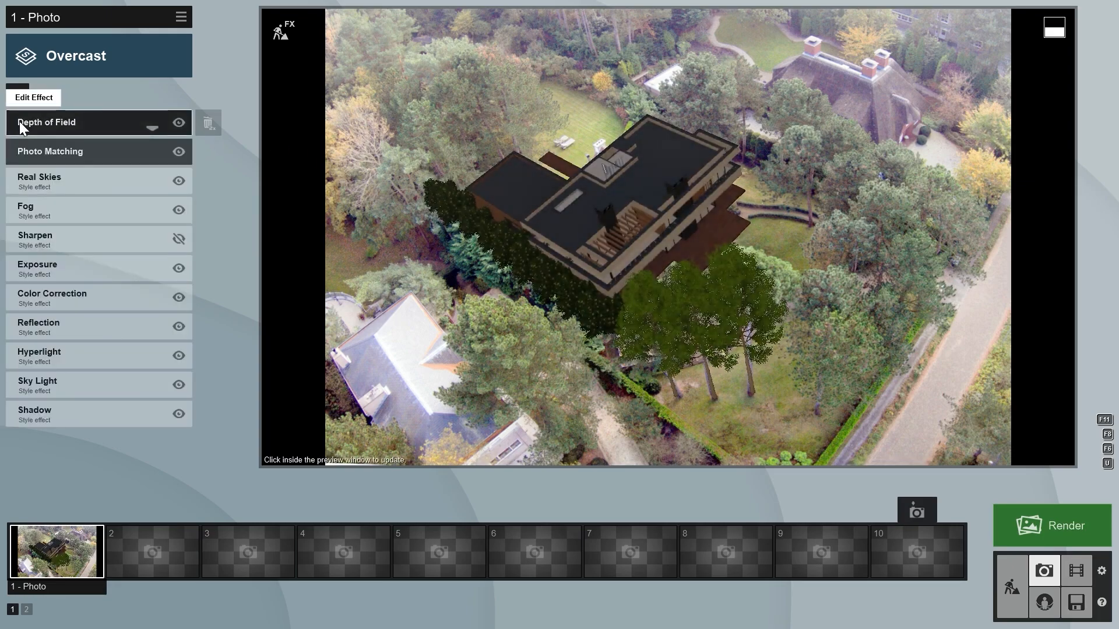
- Set the Real Skies effect to the third overcast sky and return to the effects list
{"action": "left_click", "coordinate": [56, 177]}
{"action": "left_click", "coordinate": [48, 159]}
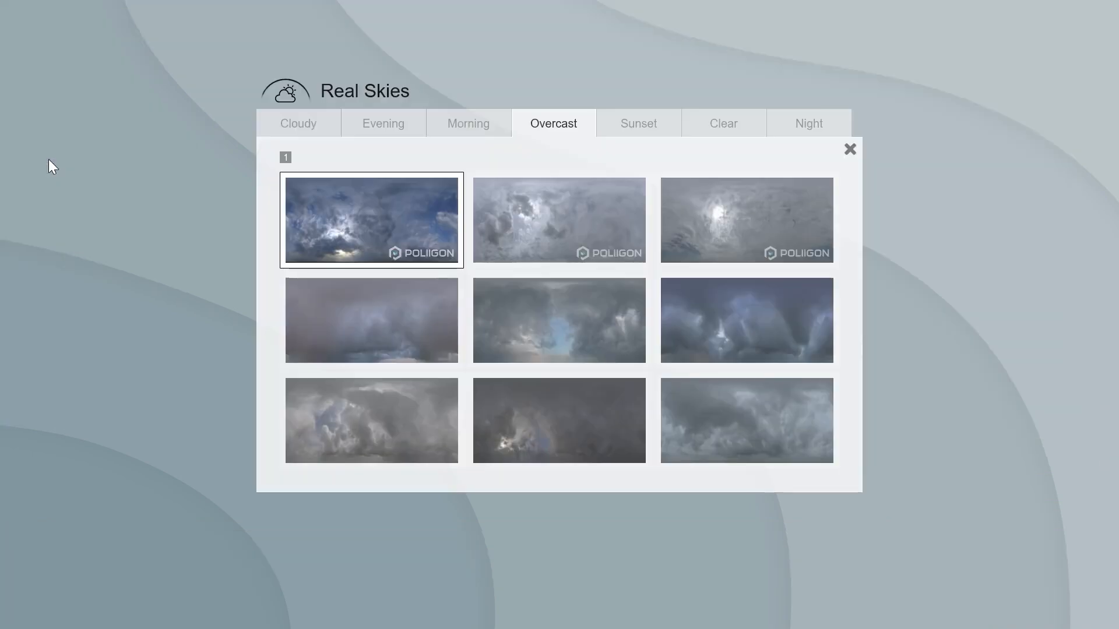
{"action": "left_click", "coordinate": [757, 230]}
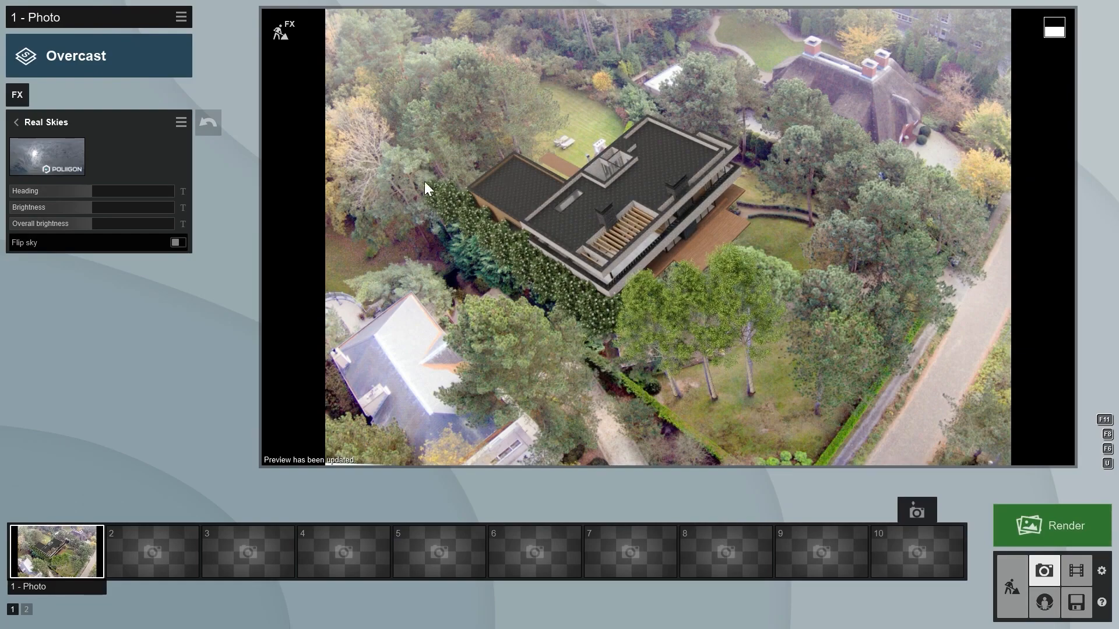
{"action": "left_click", "coordinate": [18, 123]}
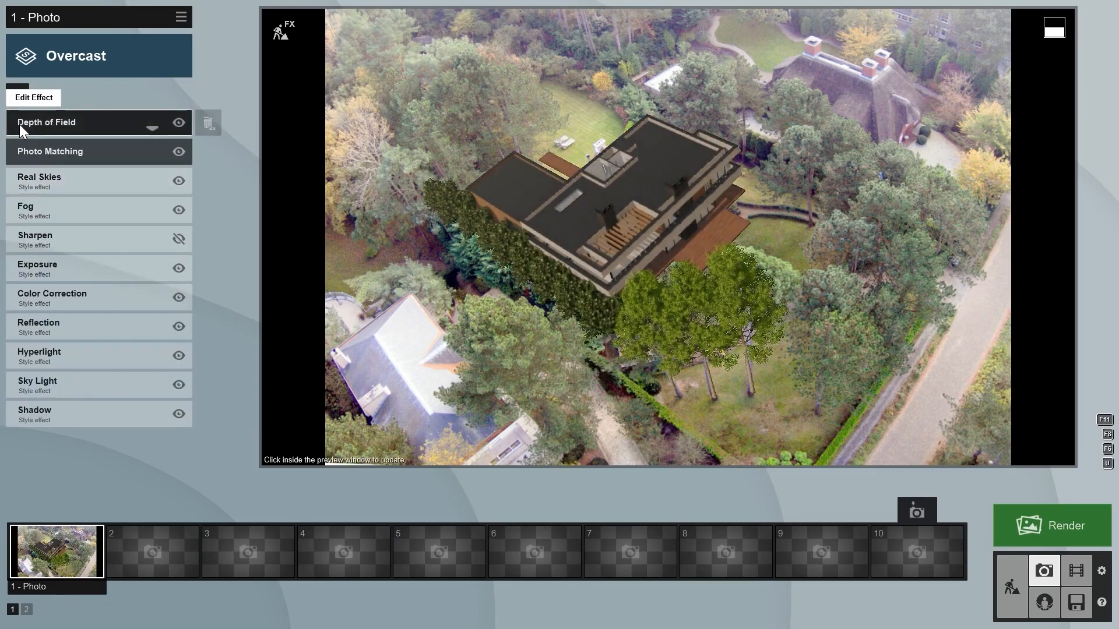
- Open the Color Correction effect and lower its Limit high value
{"action": "left_click", "coordinate": [56, 296]}
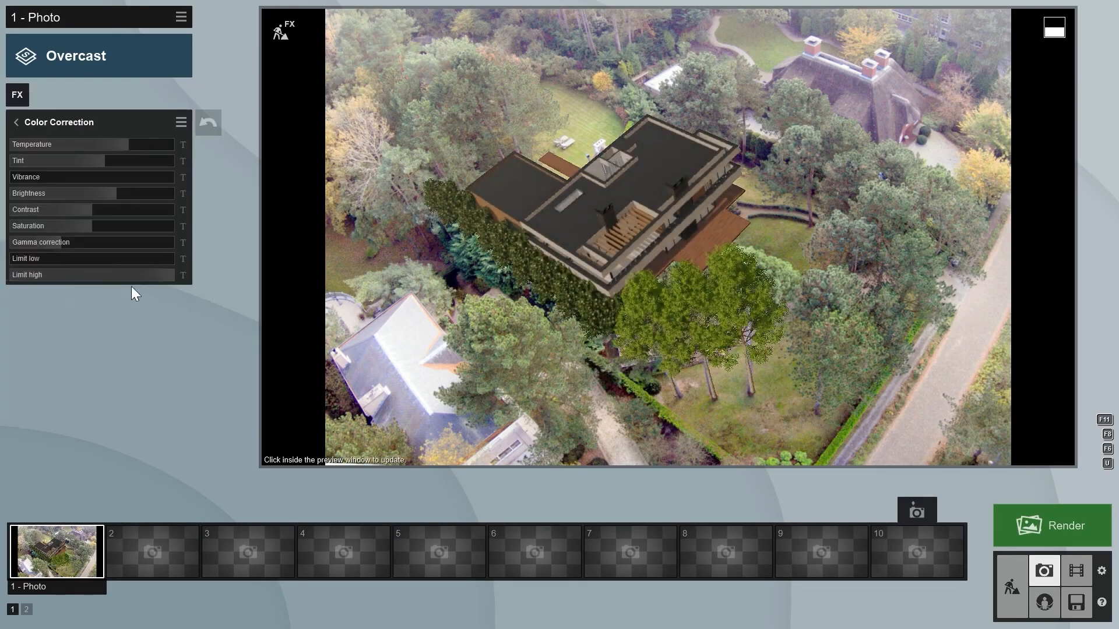
{"action": "left_click_drag", "start_coordinate": [171, 279], "coordinate": [125, 272]}
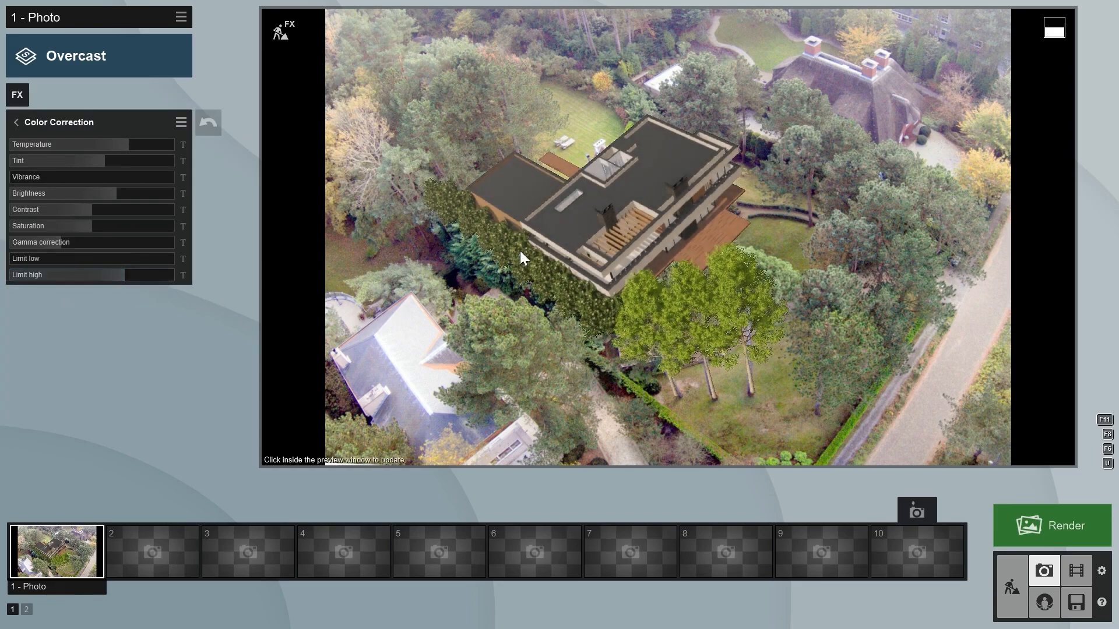
- Render the current shot at Desktop size 1920x1080 and save it as render
{"action": "left_click", "coordinate": [1047, 530]}
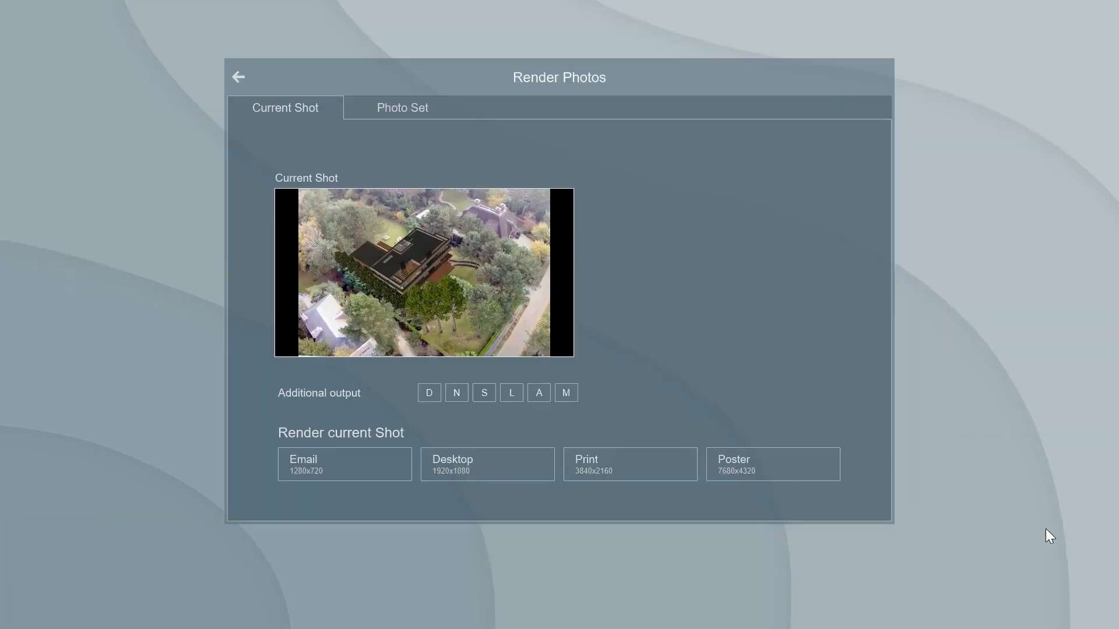
{"action": "left_click", "coordinate": [490, 464]}
{"action": "type", "text": "render"}
{"action": "key", "text": "Return"}
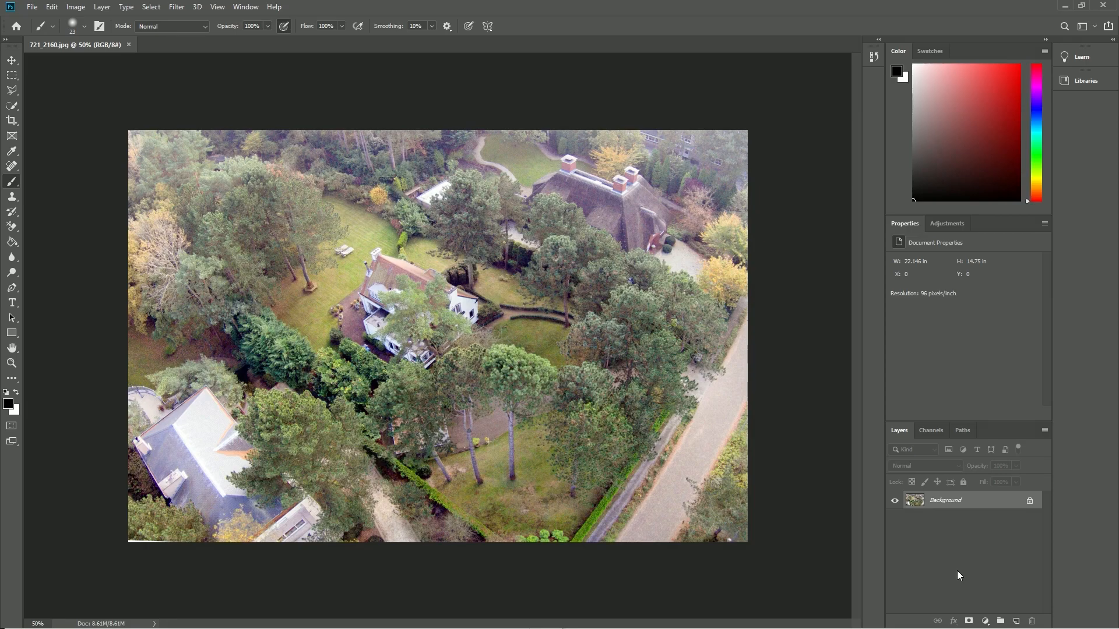
- Switch to Photoshop, unlock the photo's background layer and add two Brightness/Contrast adjustment layers, raising contrast slightly
{"action": "left_click", "coordinate": [1030, 500]}
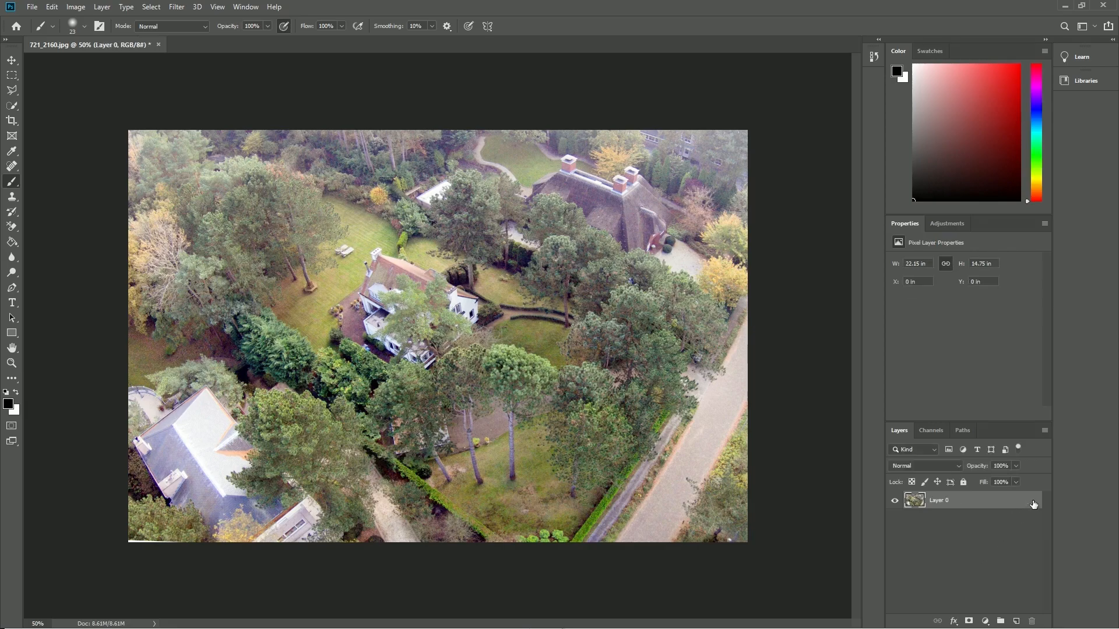
{"action": "left_click", "coordinate": [947, 225]}
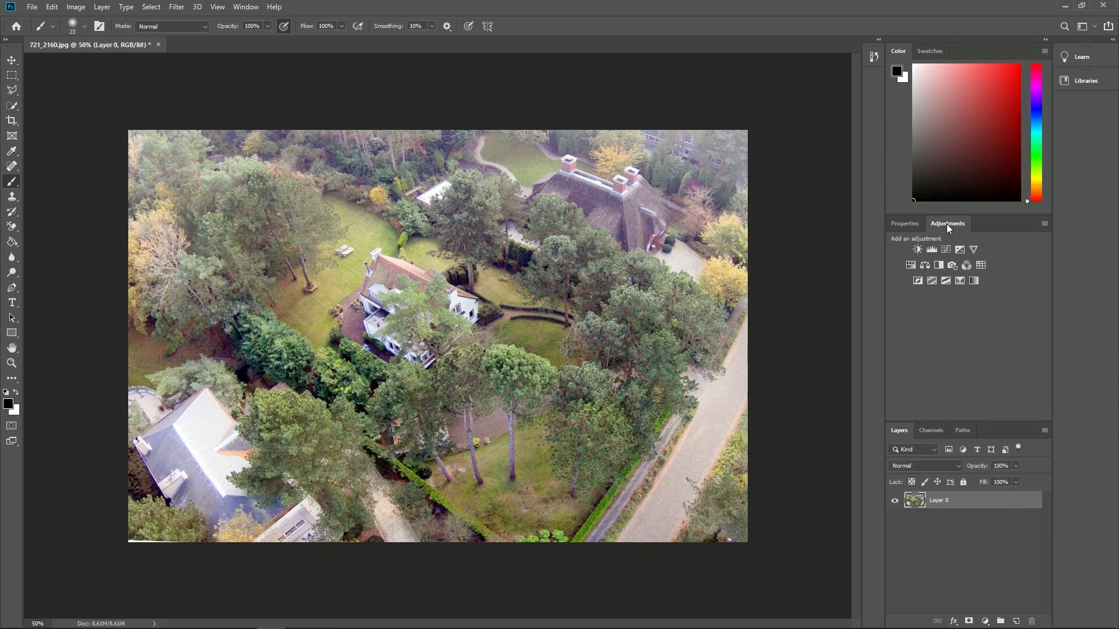
{"action": "left_click", "coordinate": [917, 250]}
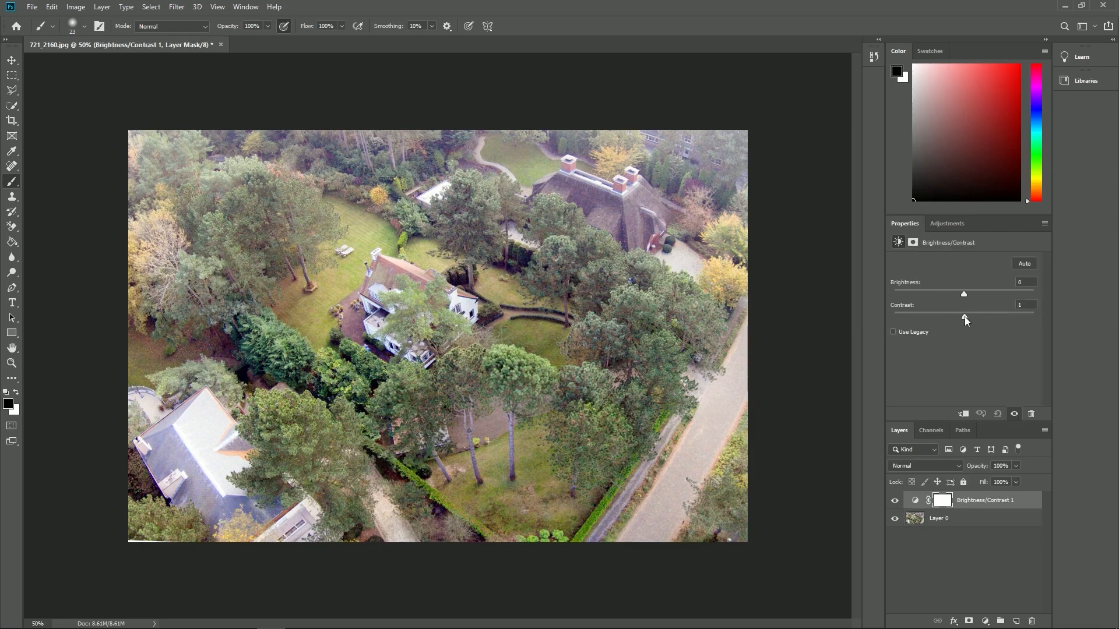
{"action": "left_click_drag", "start_coordinate": [980, 316], "coordinate": [984, 317]}
{"action": "left_click", "coordinate": [939, 227]}
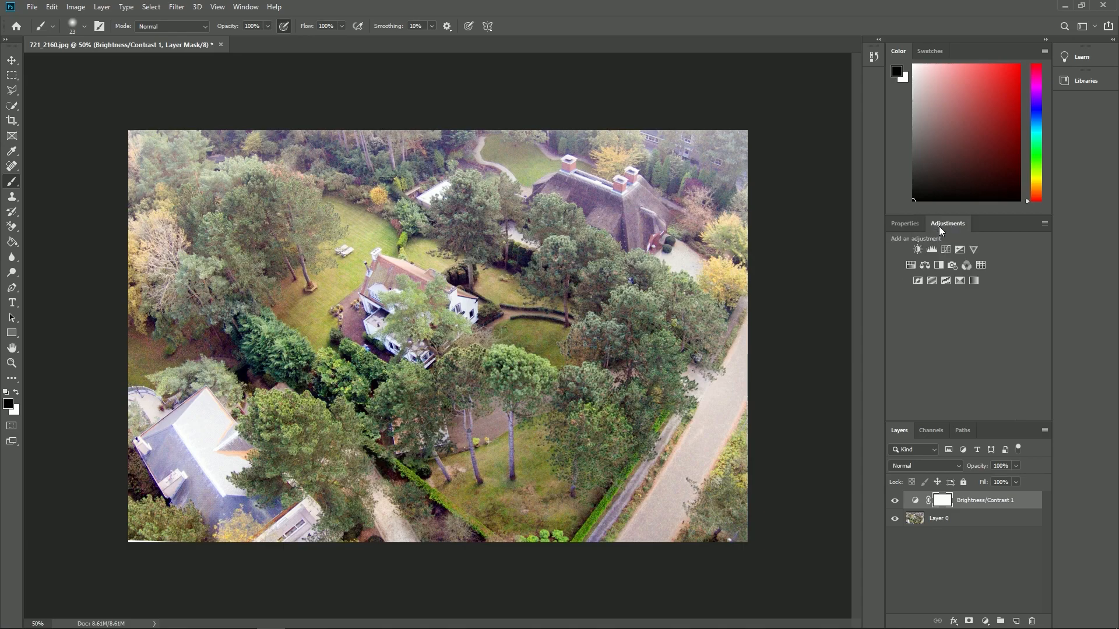
{"action": "left_click", "coordinate": [919, 251]}
- Add a Hue/Saturation adjustment lowering saturation for Blues, Magentas to -13, and Reds
{"action": "left_click", "coordinate": [911, 265]}
{"action": "left_click", "coordinate": [950, 278]}
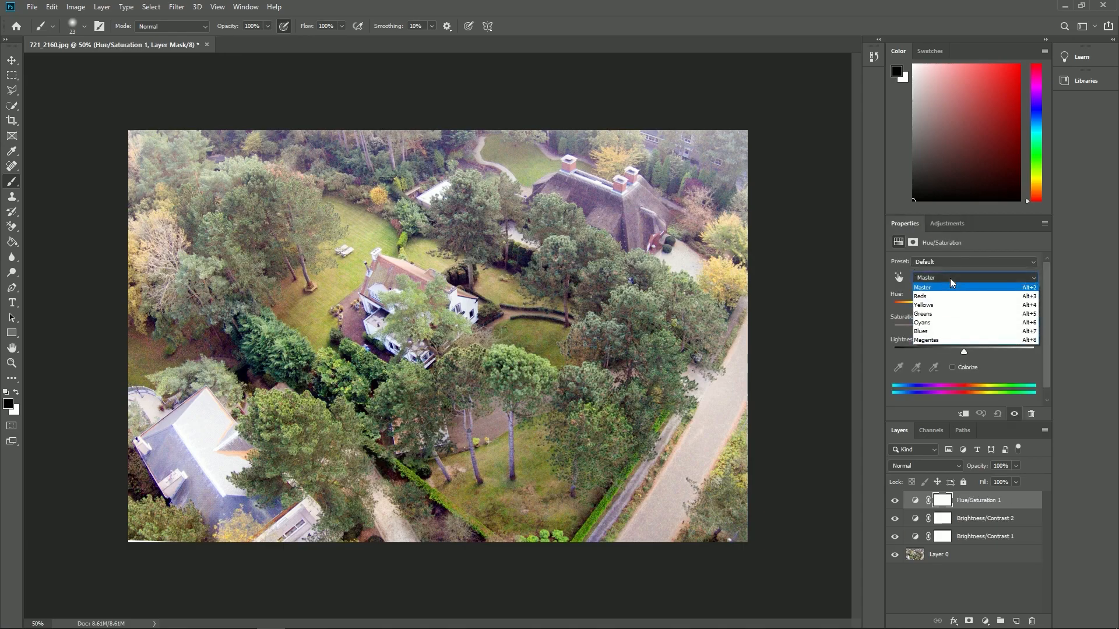
{"action": "left_click", "coordinate": [950, 332]}
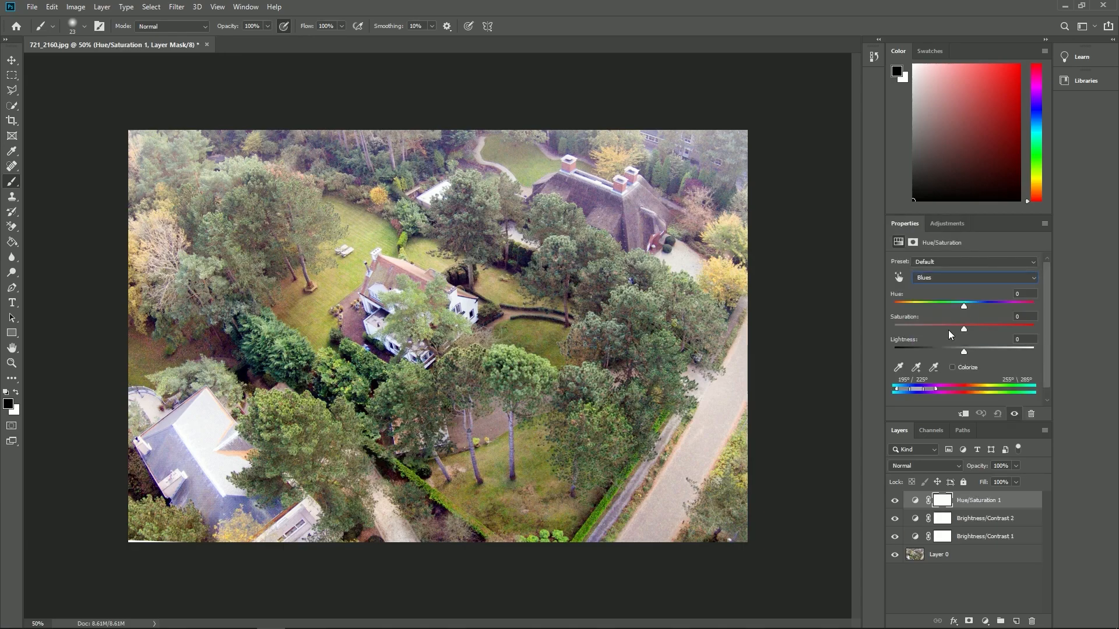
{"action": "left_click_drag", "start_coordinate": [962, 329], "coordinate": [946, 330]}
{"action": "left_click", "coordinate": [973, 278]}
{"action": "left_click", "coordinate": [963, 309]}
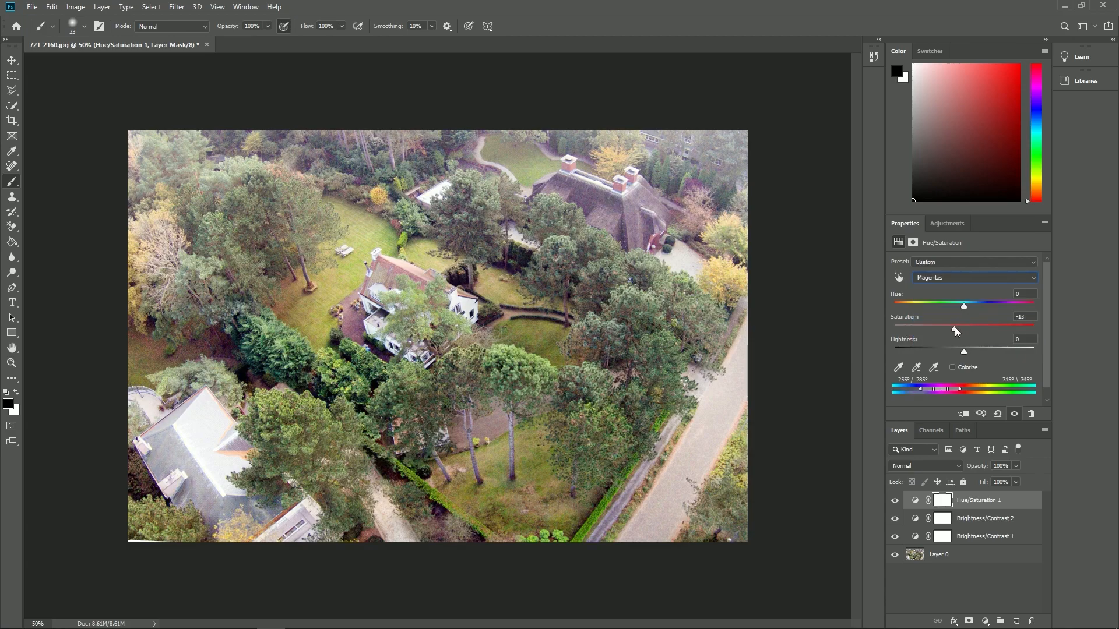
{"action": "left_click", "coordinate": [942, 279]}
{"action": "left_click", "coordinate": [941, 288]}
{"action": "left_click_drag", "start_coordinate": [954, 330], "coordinate": [976, 352]}
- Add a Curves adjustment layer and reshape the RGB curve
{"action": "left_click", "coordinate": [940, 224]}
{"action": "left_click", "coordinate": [947, 248]}
{"action": "left_click", "coordinate": [948, 374]}
{"action": "left_click_drag", "start_coordinate": [1011, 313], "coordinate": [1011, 309]}
{"action": "left_click_drag", "start_coordinate": [949, 373], "coordinate": [948, 379]}
- Use the Clone Stamp on Layer 0 to retouch the lawn just above the existing house
{"action": "key", "text": "s"}
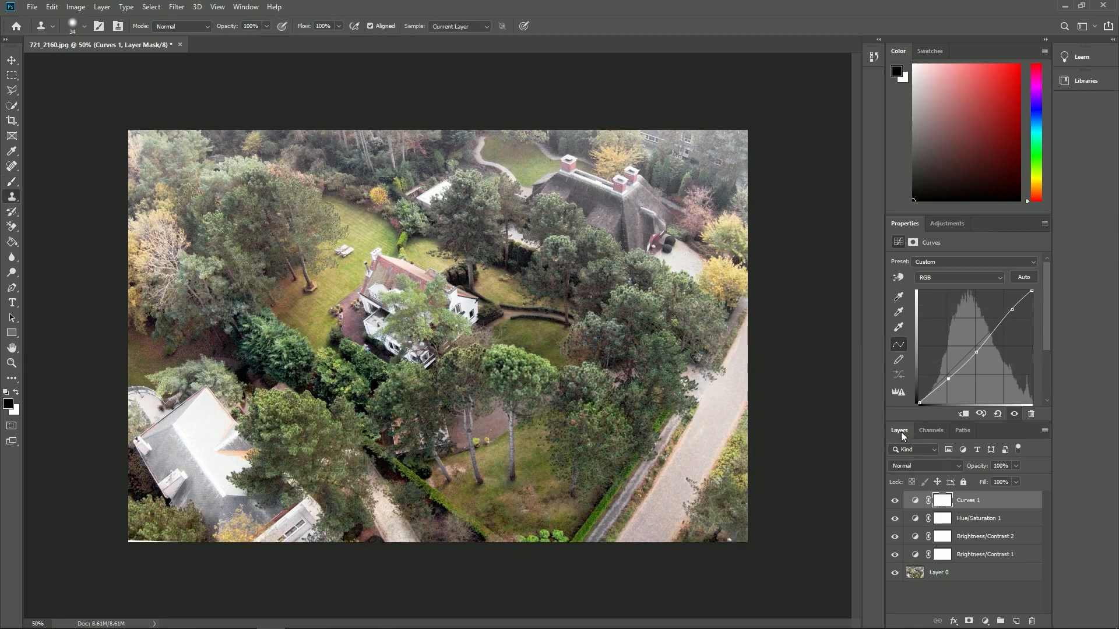
{"action": "left_click", "coordinate": [937, 574]}
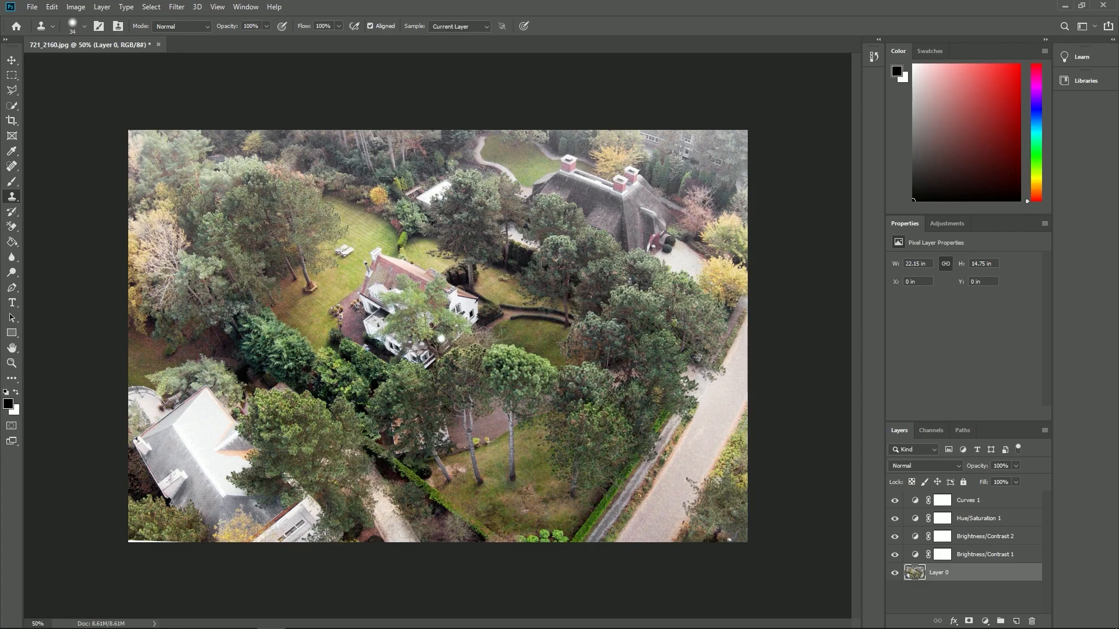
{"action": "left_click", "coordinate": [366, 231], "text": "alt"}
{"action": "mouse_move", "coordinate": [373, 254]}
{"action": "left_mouse_down"}
{"action": "mouse_move", "coordinate": [385, 250]}
{"action": "mouse_move", "coordinate": [368, 269]}
{"action": "mouse_move", "coordinate": [394, 260]}
{"action": "mouse_move", "coordinate": [373, 275]}
{"action": "mouse_move", "coordinate": [402, 261]}
{"action": "left_mouse_up"}
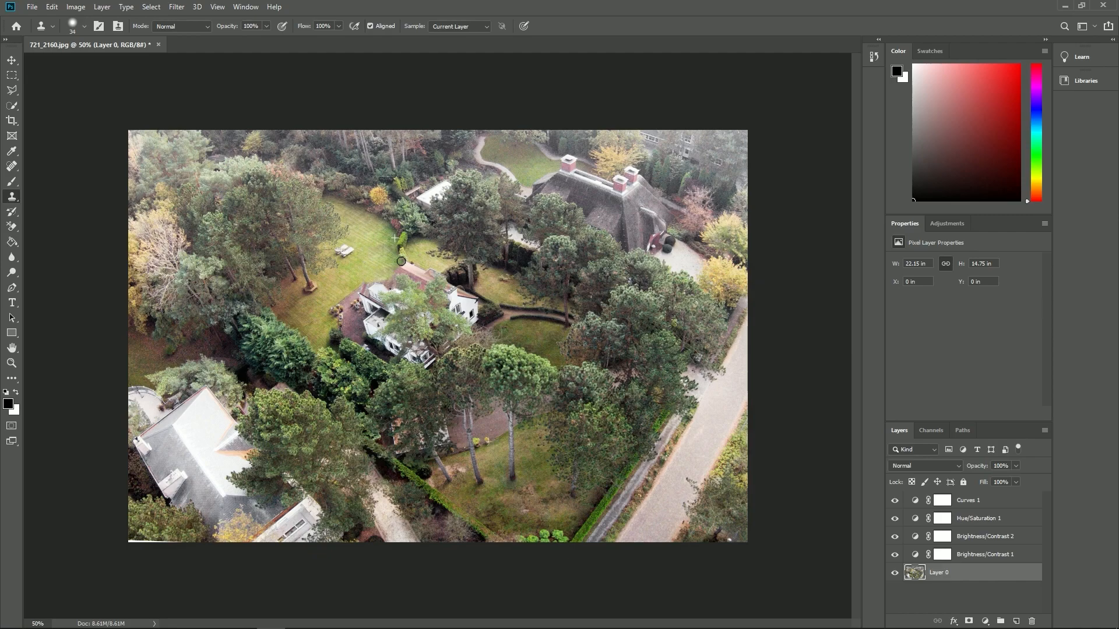
- Export the edited aerial photo
{"action": "left_click", "coordinate": [32, 7]}
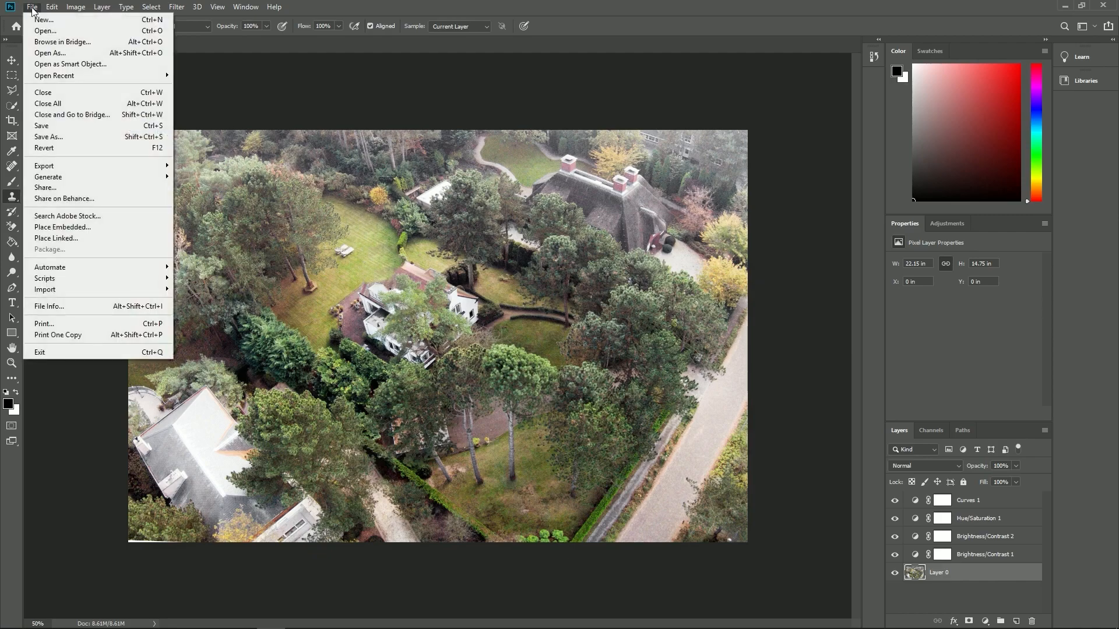
{"action": "mouse_move", "coordinate": [69, 167]}
{"action": "left_click", "coordinate": [203, 166]}
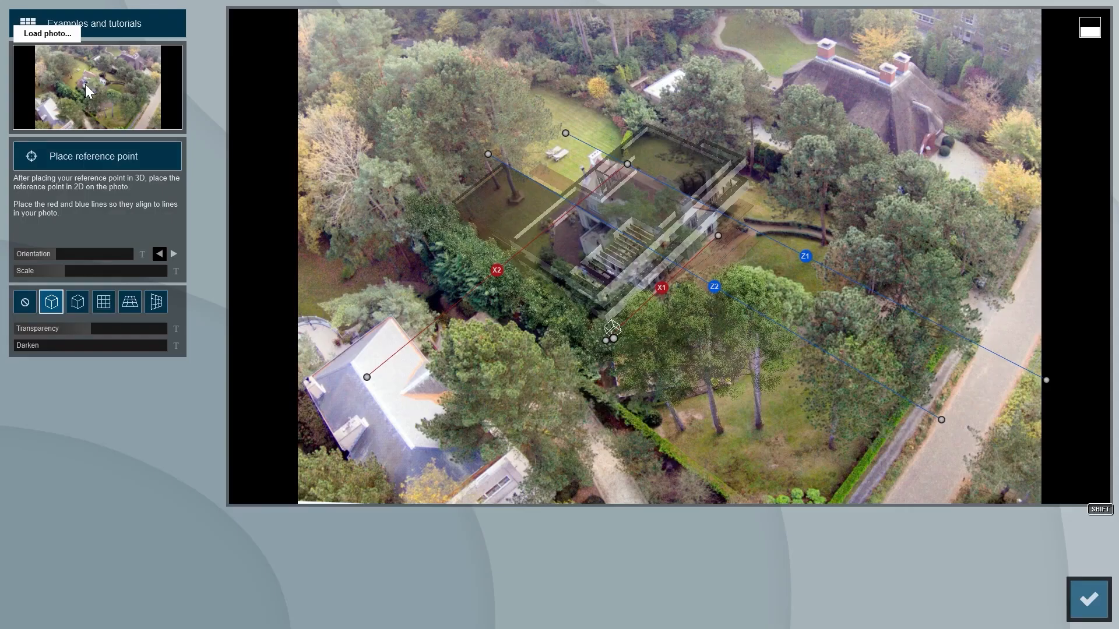
- Switch to Lumion, load the edited photo into Photo Matching and confirm
{"action": "left_click", "coordinate": [86, 84]}
{"action": "left_click", "coordinate": [534, 164]}
{"action": "double_click", "coordinate": [533, 164]}
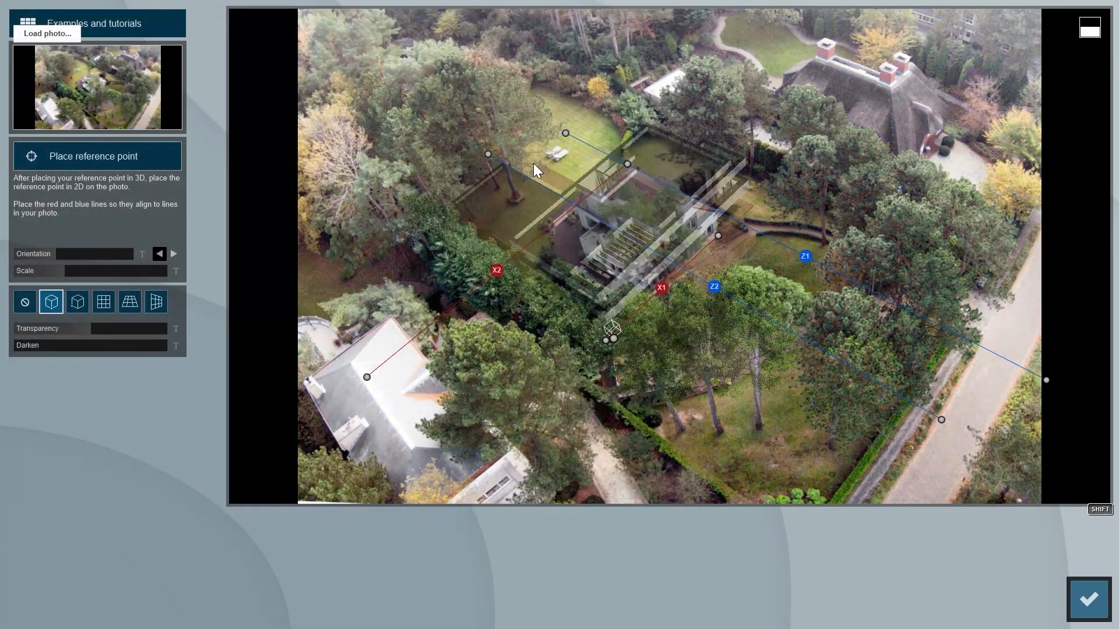
{"action": "left_click", "coordinate": [1090, 599]}
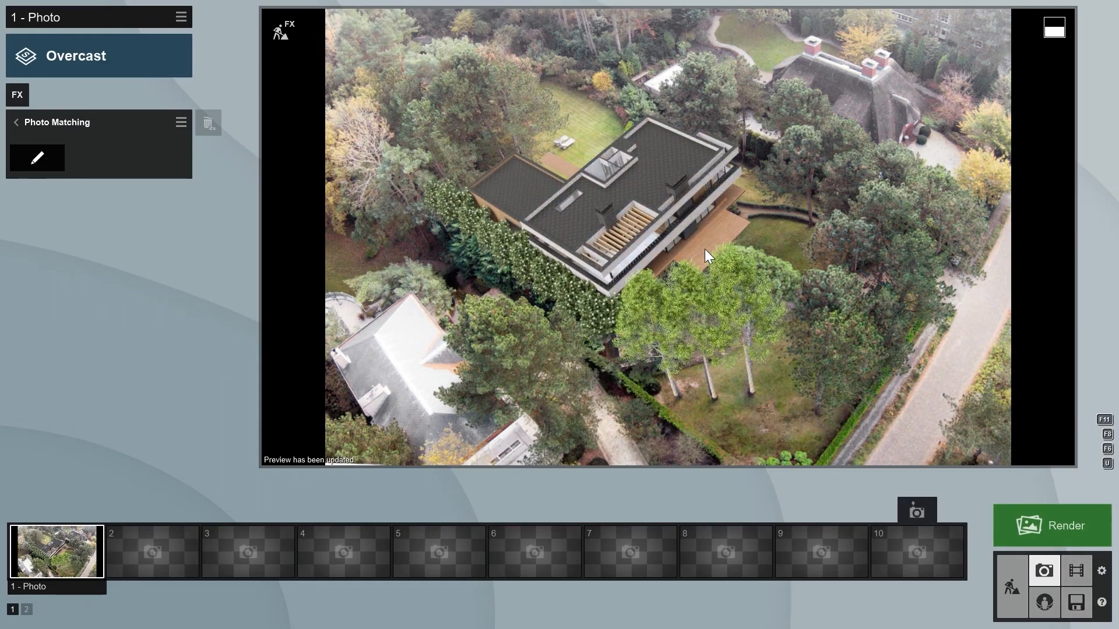